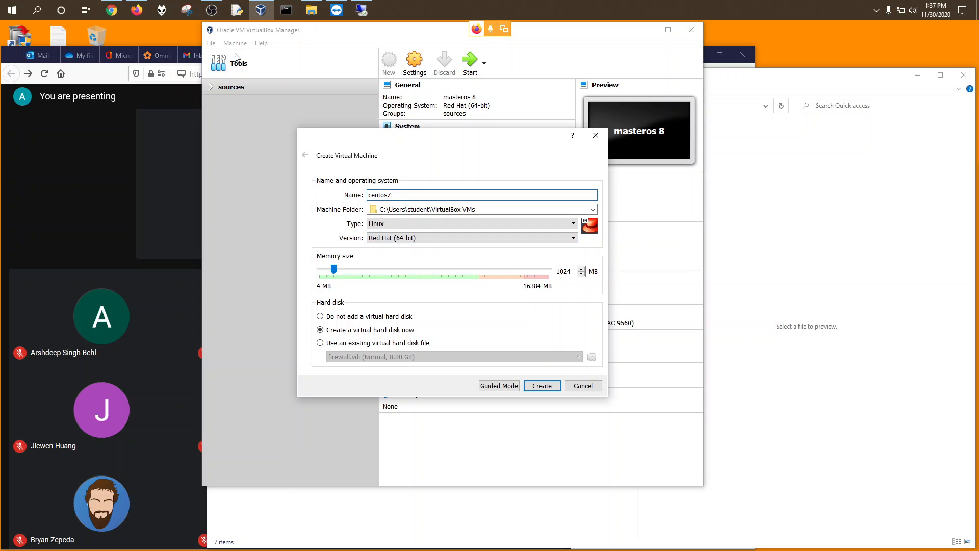
# Step: Return from the video meeting to the new virtual machine setup and dismiss the presenting notification
pyautogui.click(113, 134)
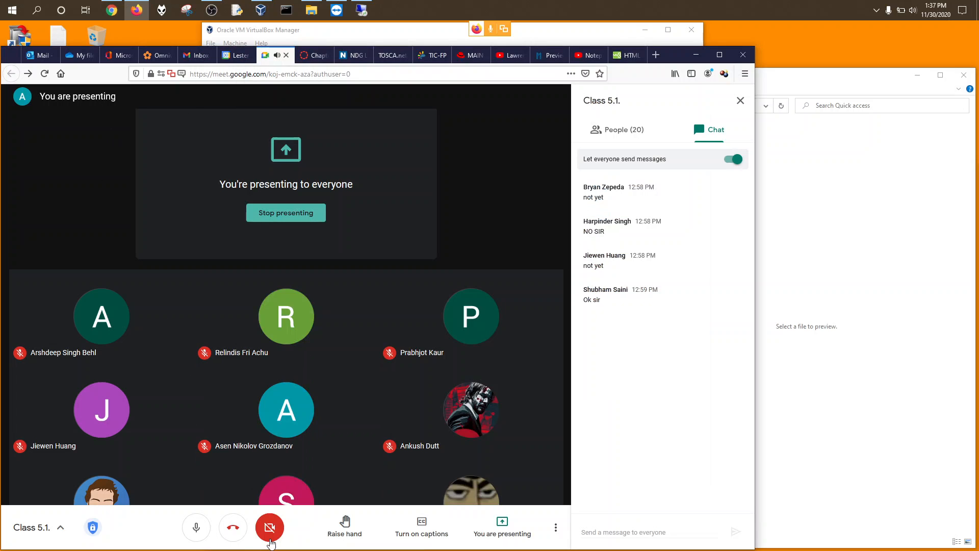
pyautogui.click(536, 34)
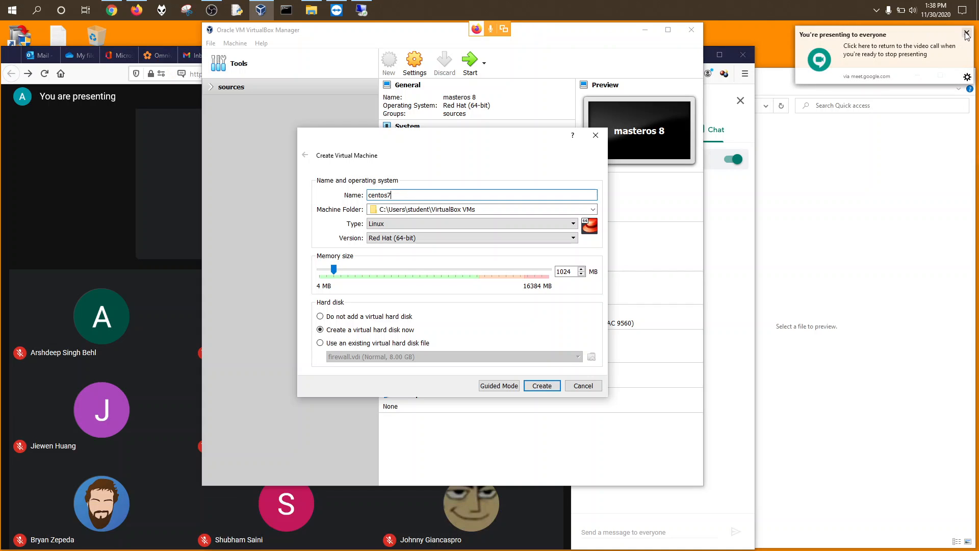
pyautogui.click(394, 220)
pyautogui.click(393, 194)
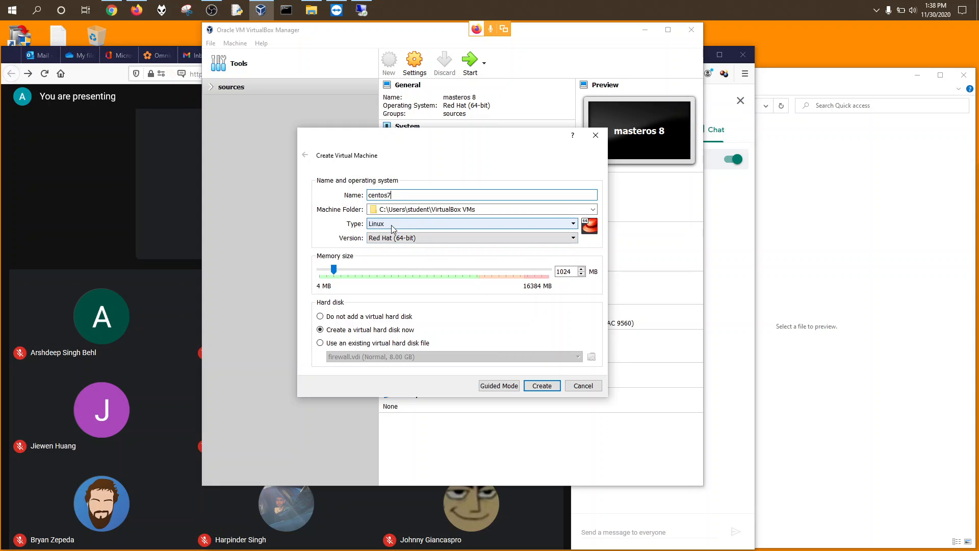
# Step: Set centos7's memory size to 2048 MB and create the machine
pyautogui.moveTo(392, 195); pyautogui.dragTo(373, 196)
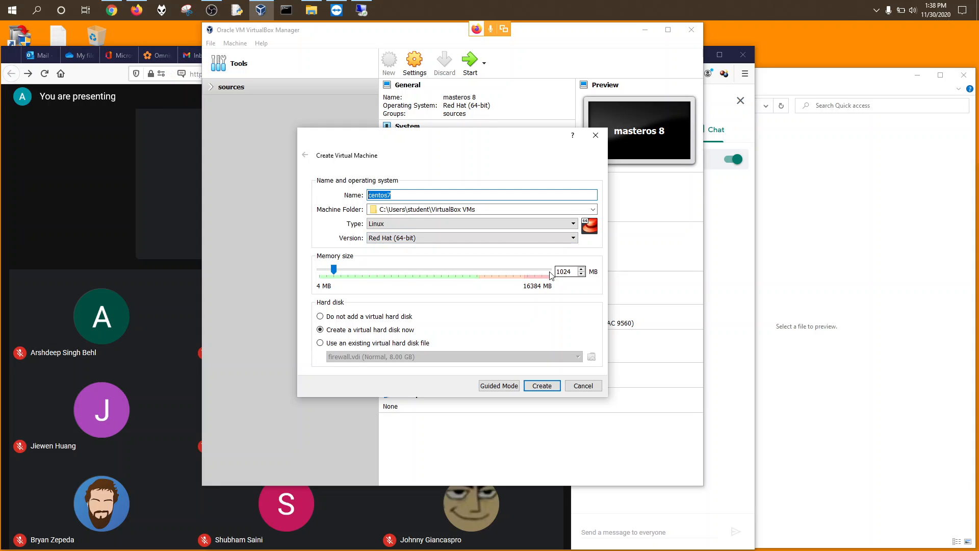
pyautogui.click(372, 275)
pyautogui.click(356, 273)
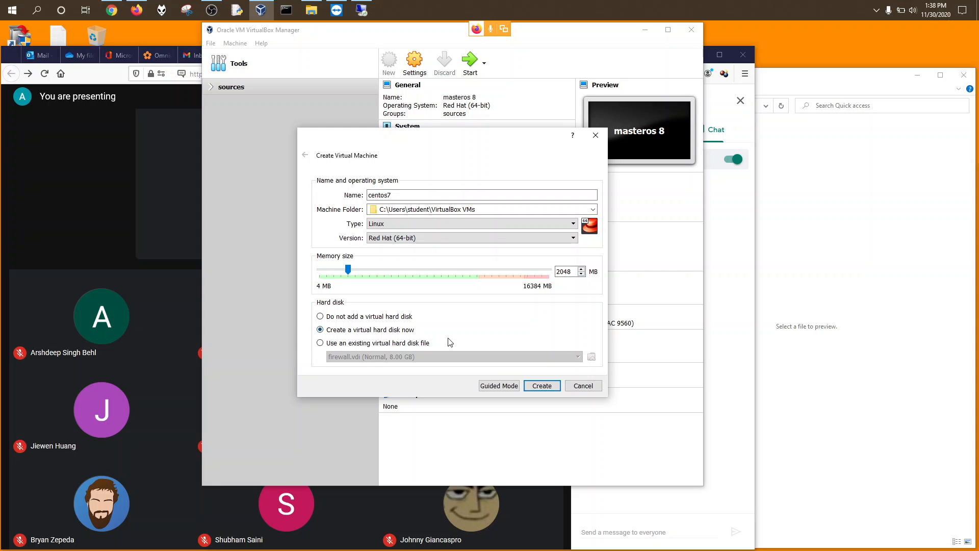
pyautogui.click(540, 386)
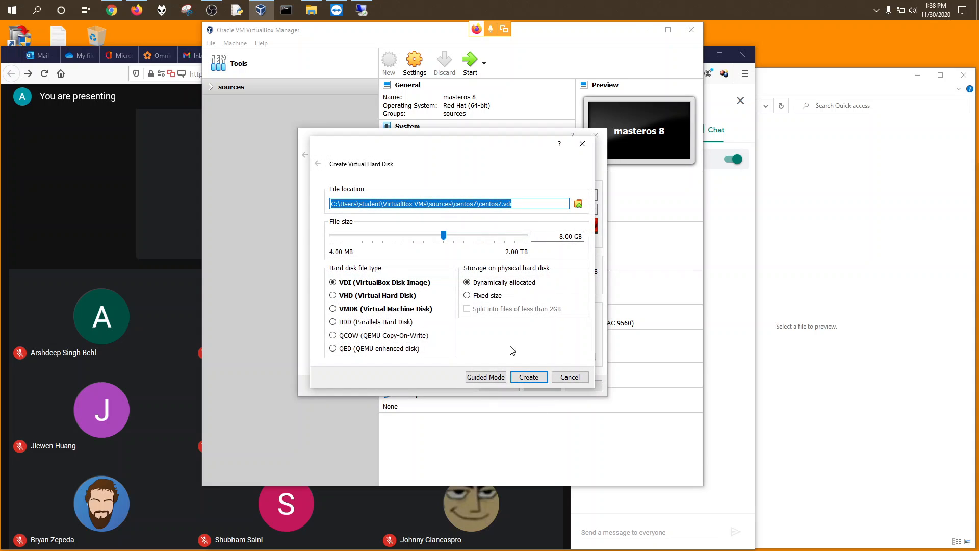
# Step: Create a 16 GB disk for centos7, move it out of the sources group, collapse the group, and open its settings
pyautogui.click(481, 235)
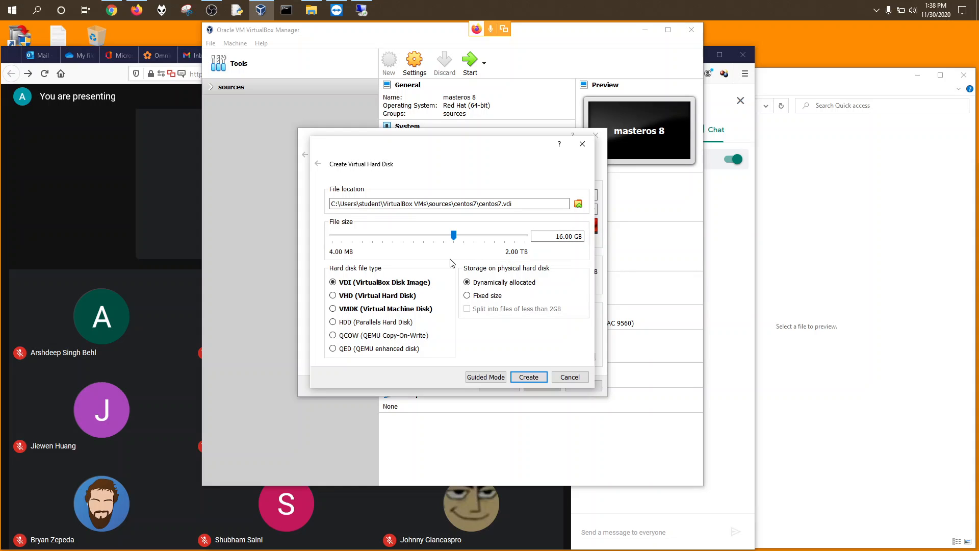
pyautogui.click(529, 380)
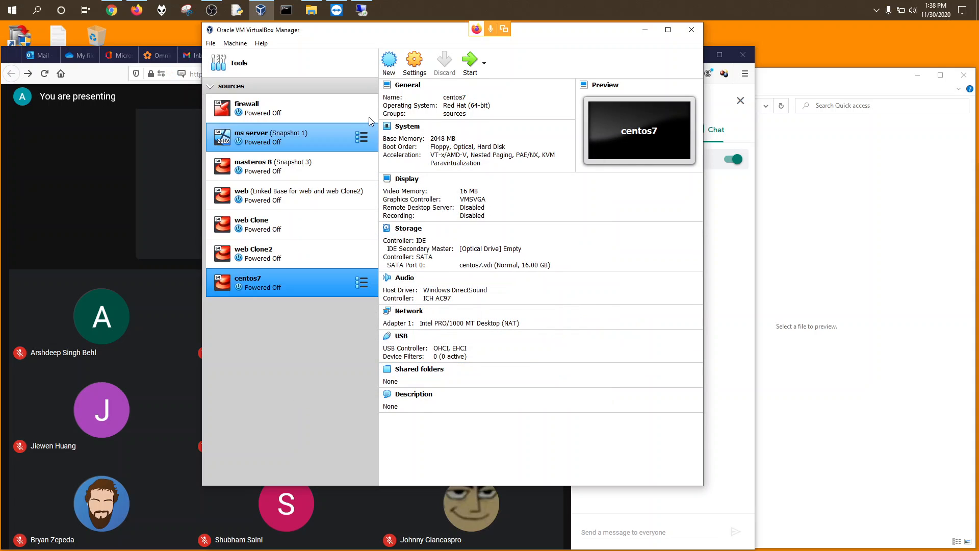
pyautogui.moveTo(277, 275); pyautogui.dragTo(242, 328)
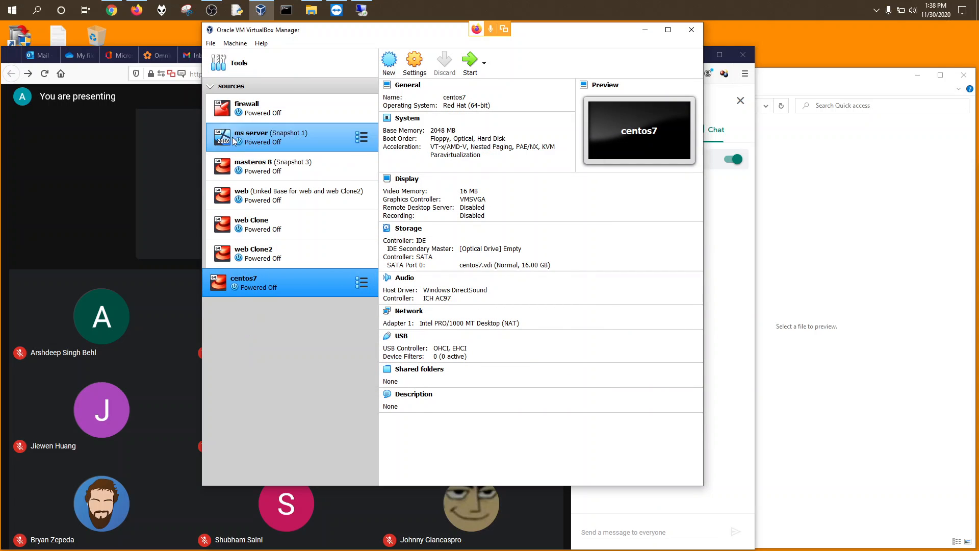
pyautogui.click(210, 85)
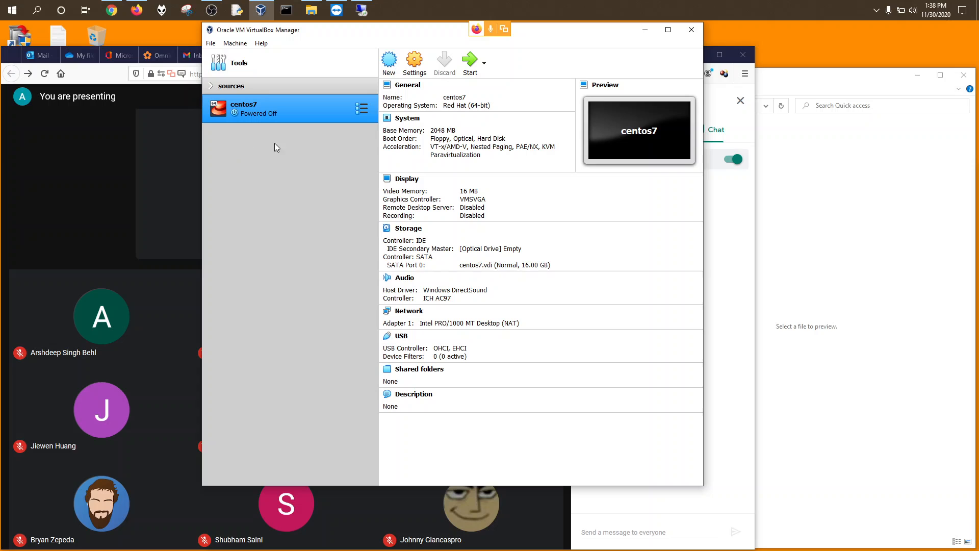
pyautogui.click(414, 61)
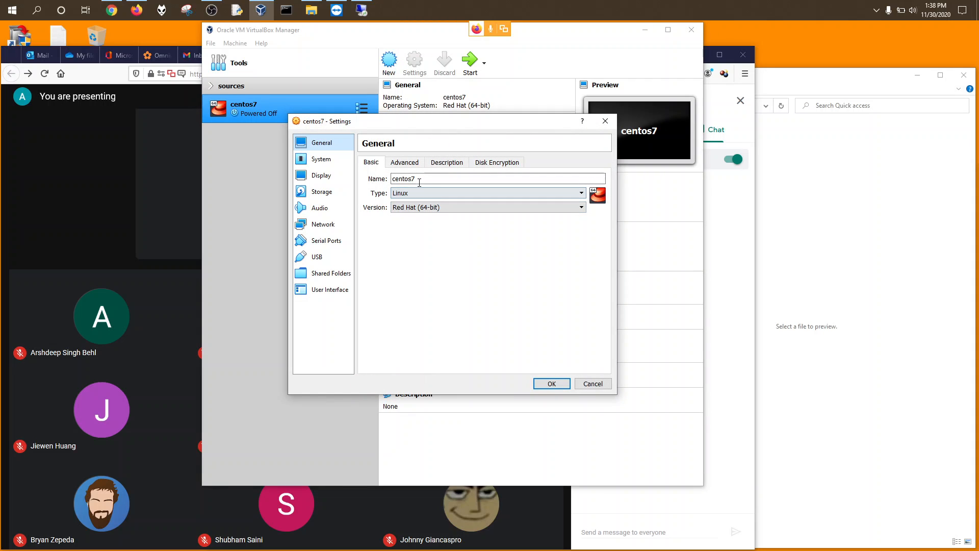
# Step: Set Shared Clipboard and Drag'n'Drop to Bidirectional under General > Advanced
pyautogui.click(402, 163)
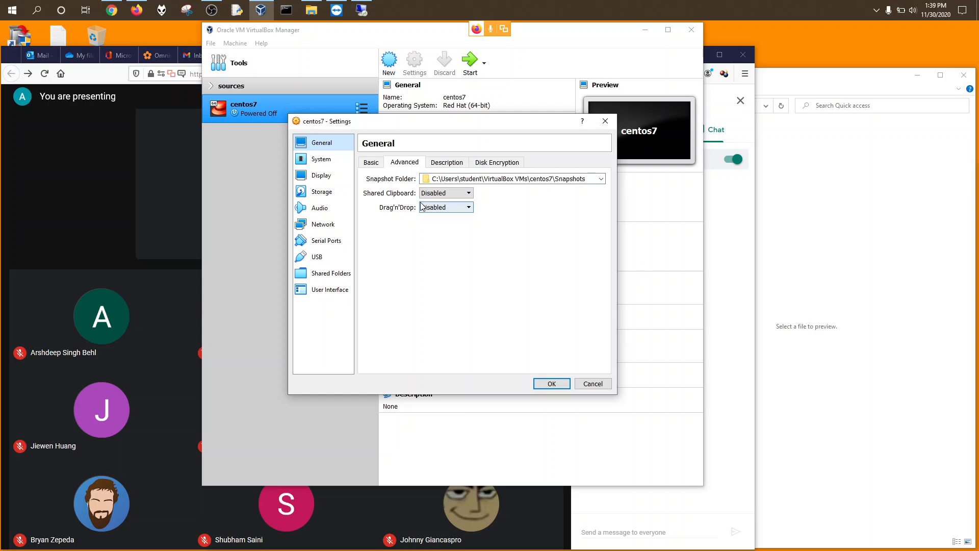
pyautogui.click(440, 193)
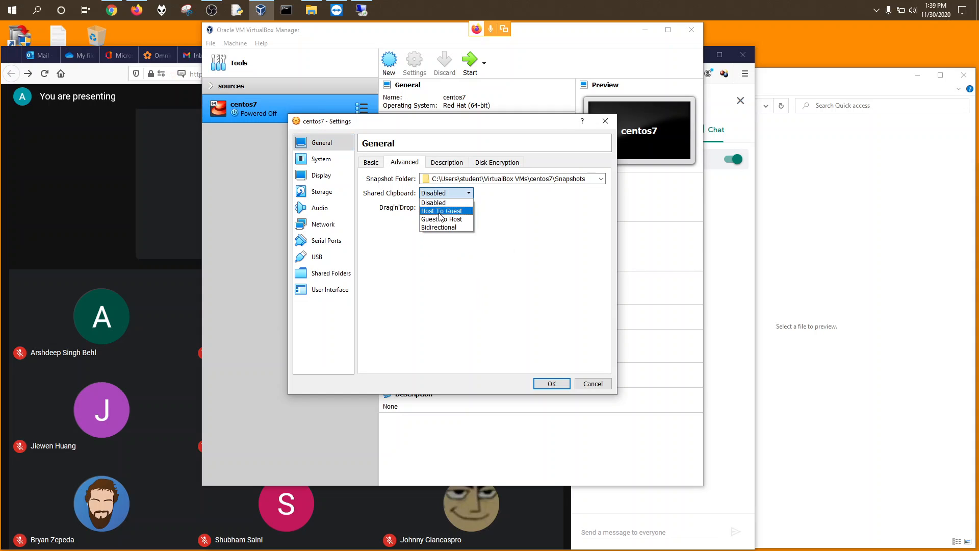
pyautogui.click(440, 227)
pyautogui.click(445, 207)
pyautogui.click(434, 241)
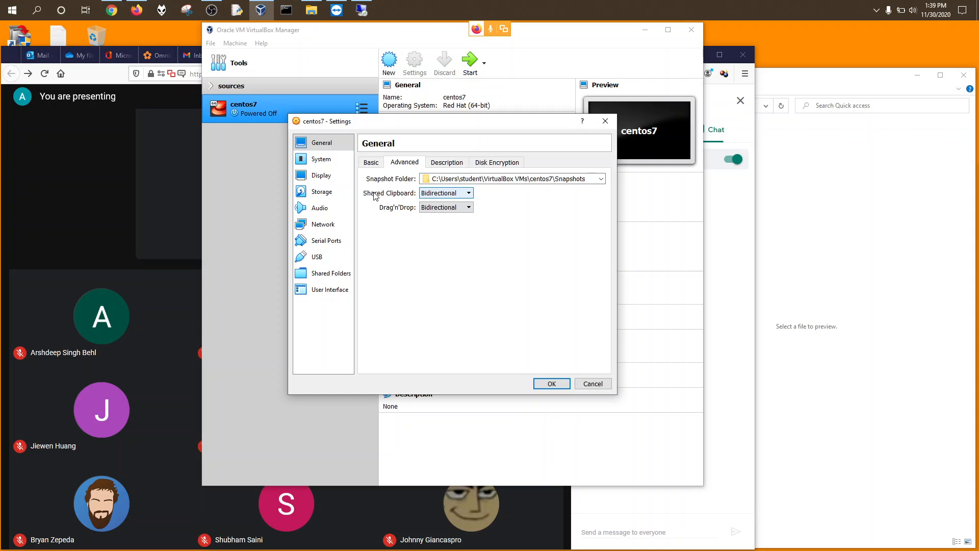
pyautogui.click(365, 163)
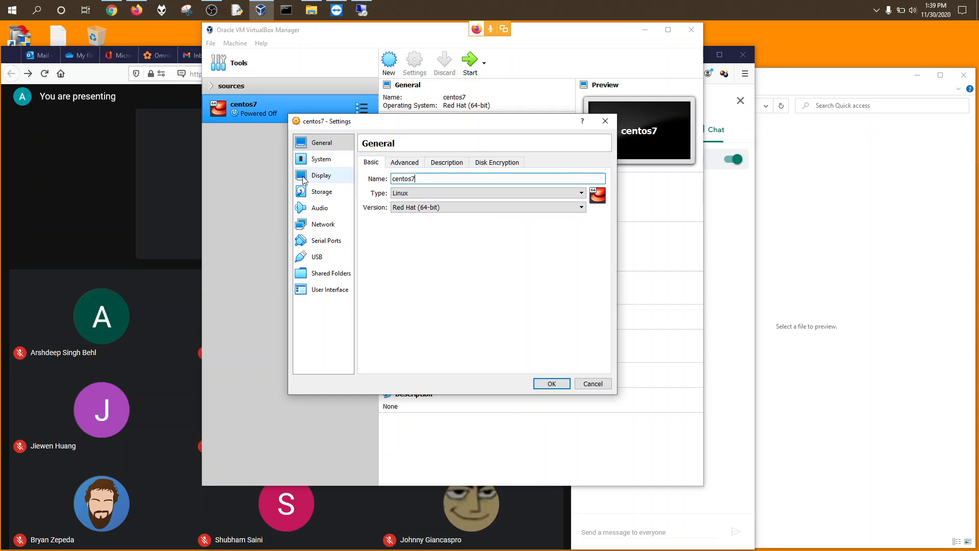
# Step: Uncheck Floppy, move it to the bottom of the boot order, and set the pointing device to USB Tablet
pyautogui.click(308, 158)
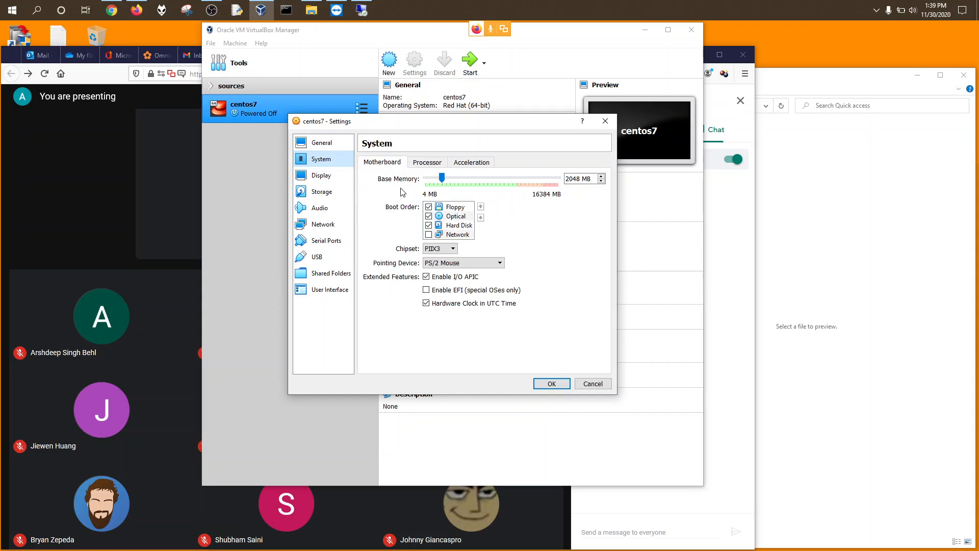
pyautogui.click(448, 210)
pyautogui.click(428, 207)
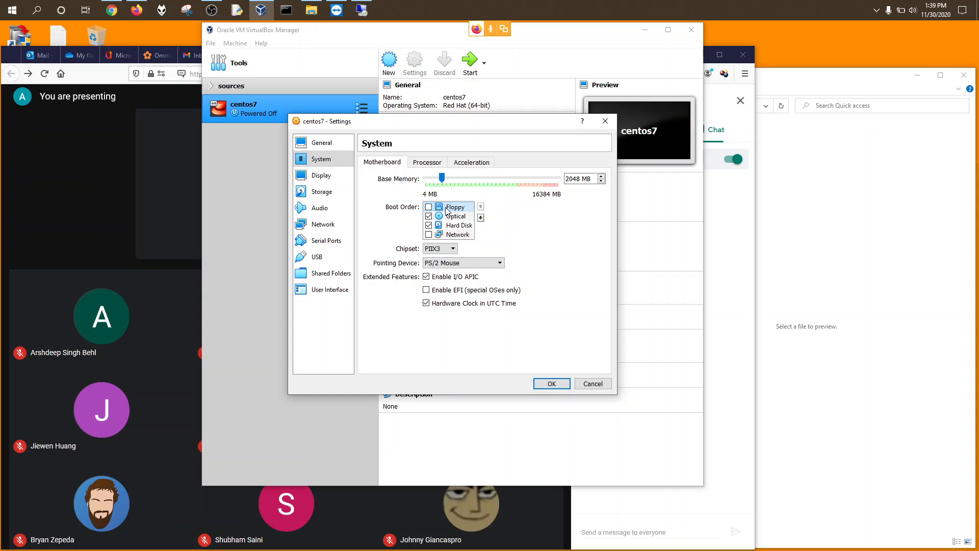
pyautogui.click(481, 218)
pyautogui.click(480, 218)
pyautogui.click(481, 218)
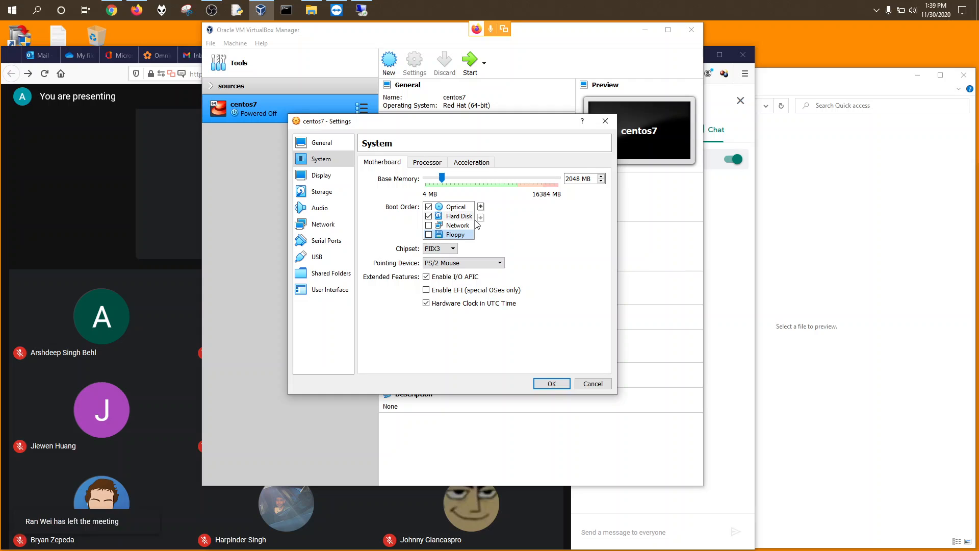
pyautogui.click(443, 264)
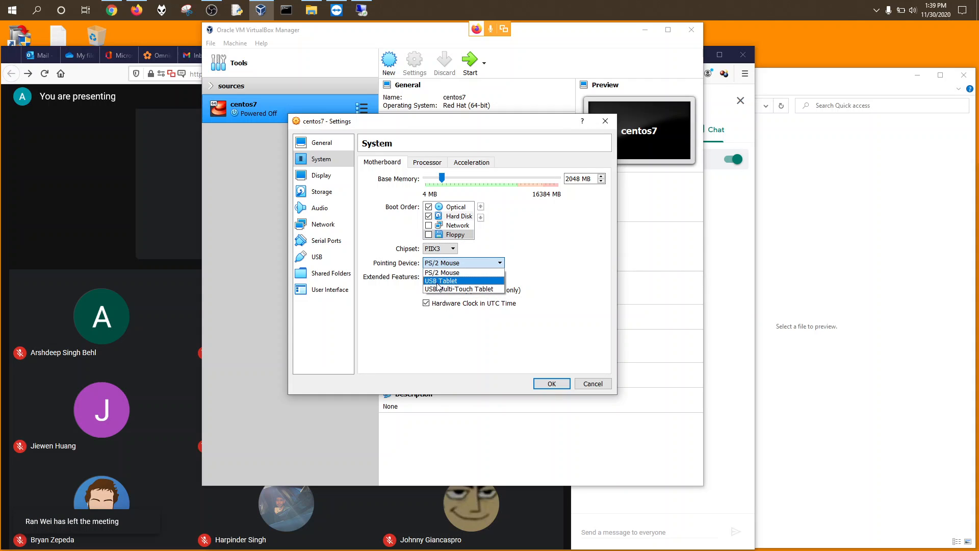
pyautogui.click(438, 282)
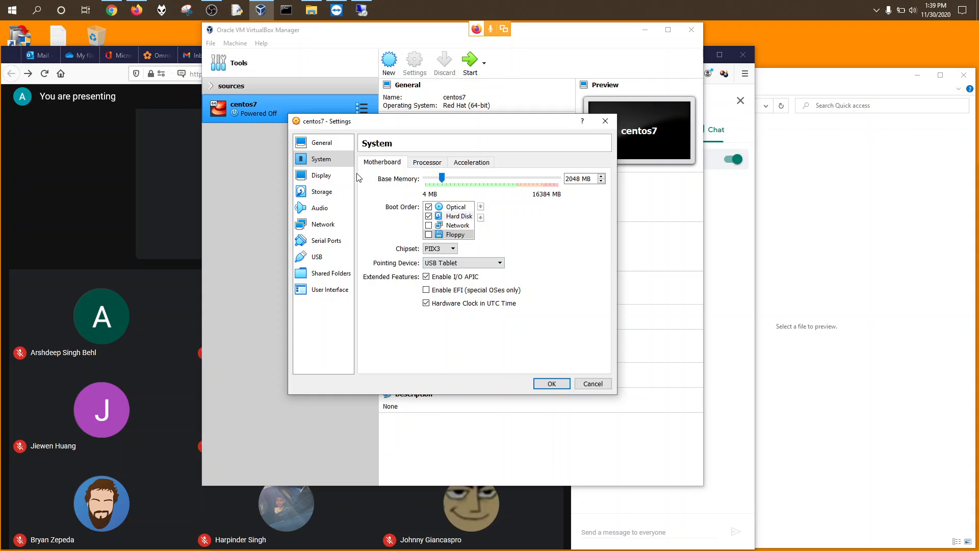
# Step: Raise centos7's video memory to 128 MB and select the empty IDE optical drive in Storage
pyautogui.click(320, 178)
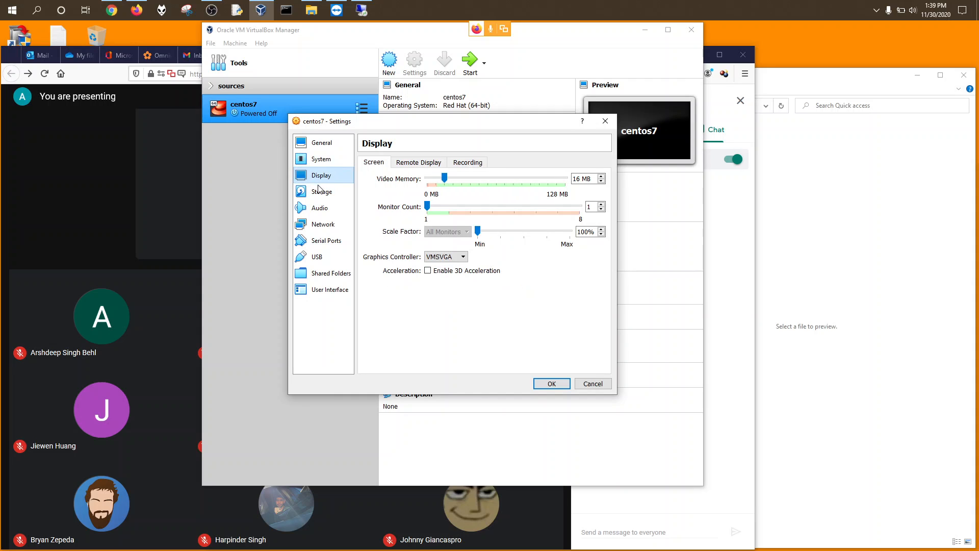
pyautogui.moveTo(444, 177); pyautogui.dragTo(568, 186)
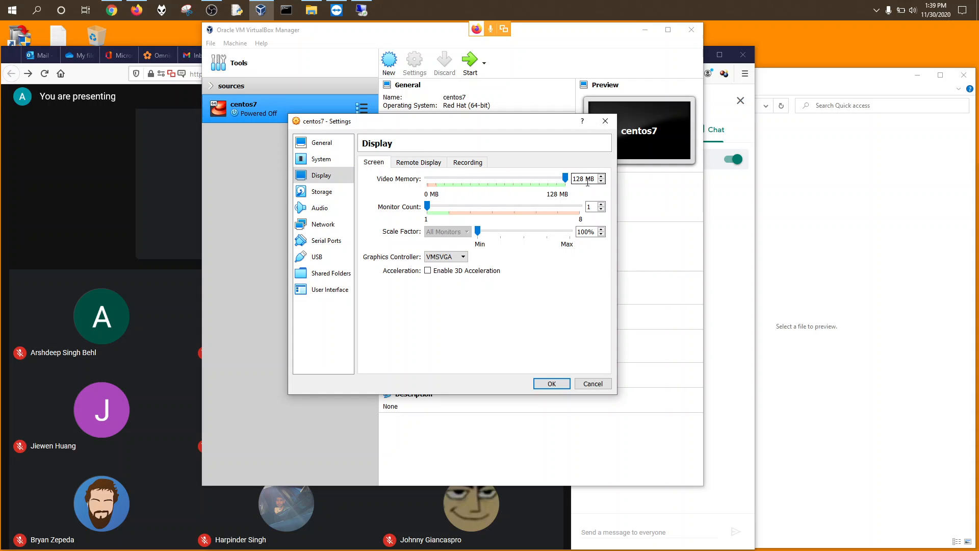
pyautogui.click(312, 195)
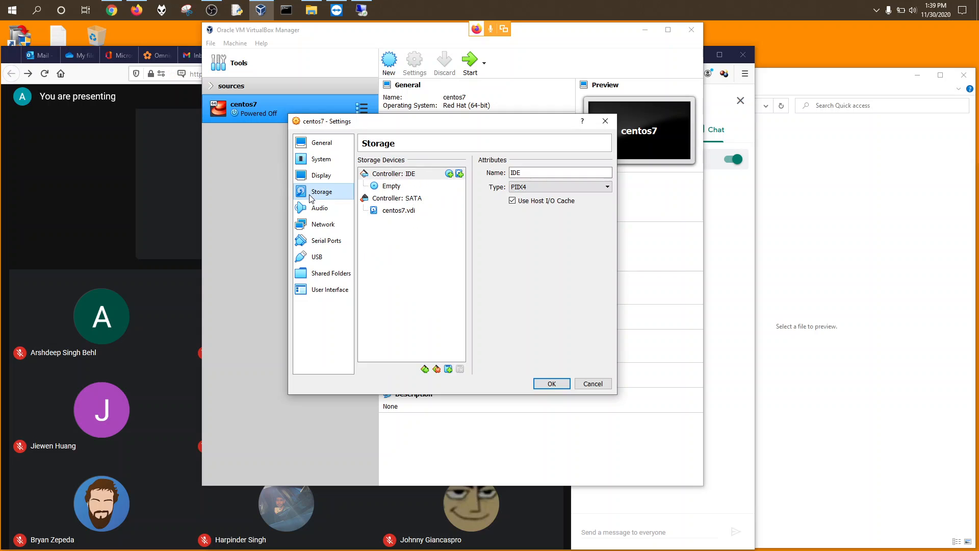
pyautogui.click(387, 186)
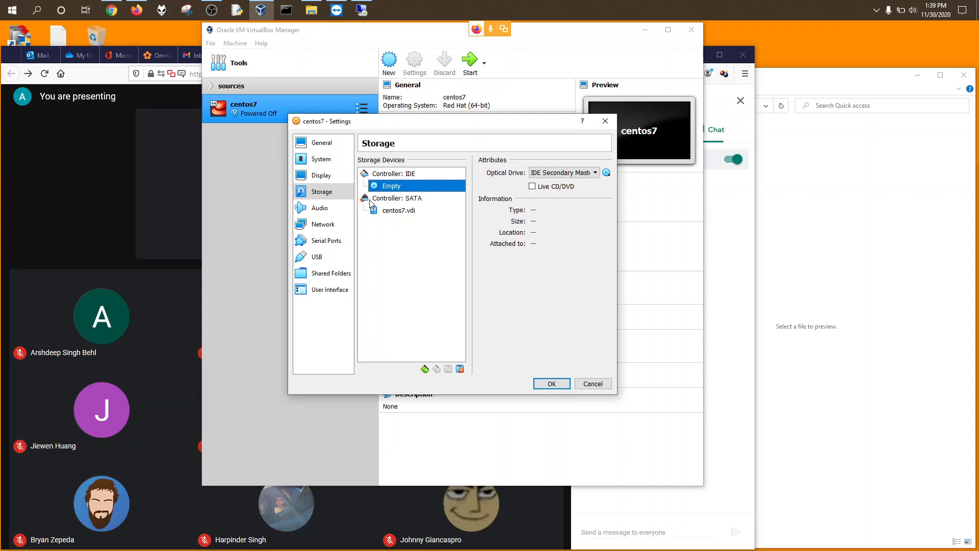
# Step: Attach CentOS-7-x86_64-DVD-2009.iso from Downloads to the IDE optical drive
pyautogui.click(607, 174)
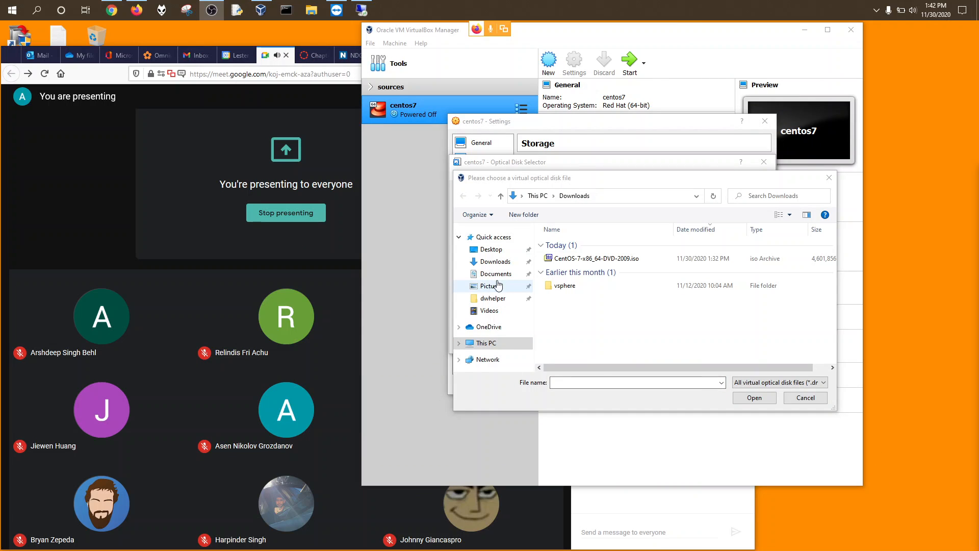
pyautogui.click(569, 260)
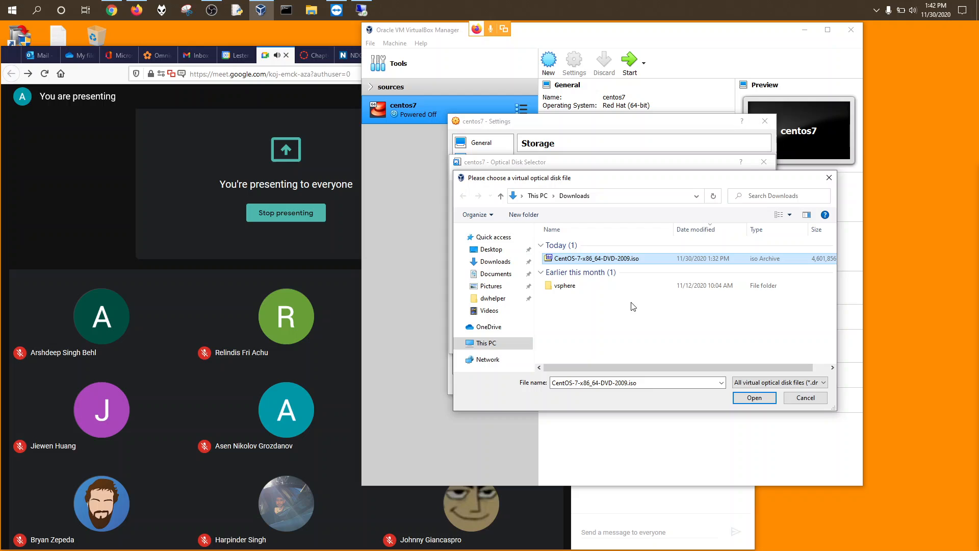
pyautogui.doubleClick(572, 261)
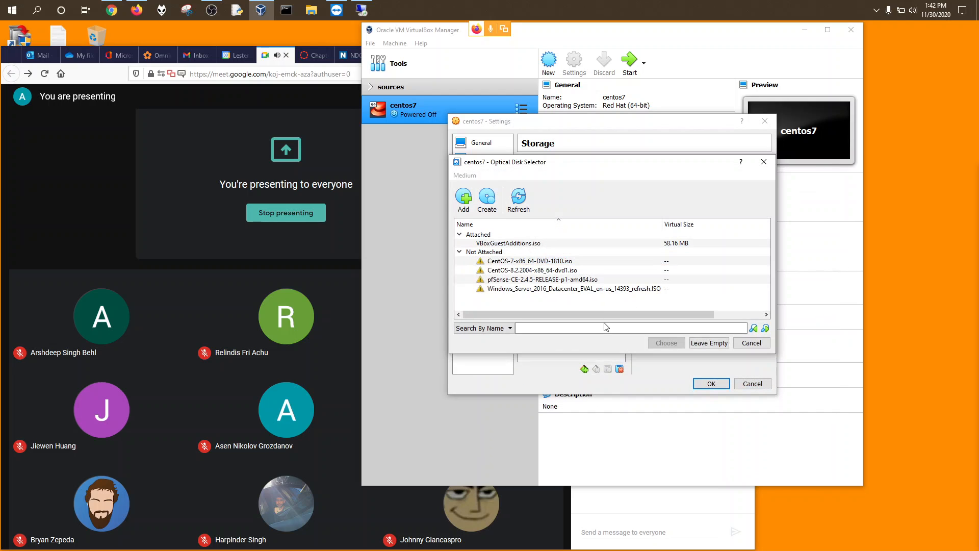
pyautogui.click(668, 344)
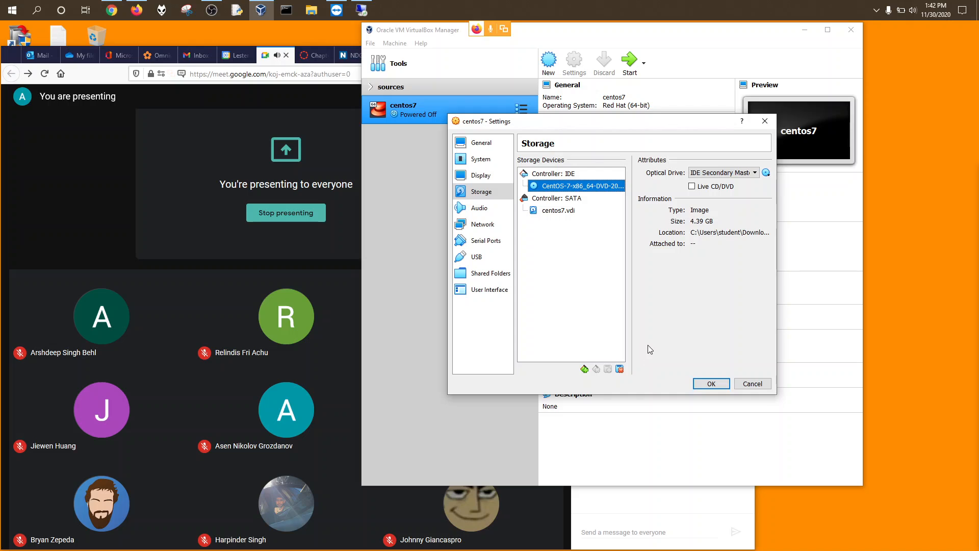
# Step: Attach network adapter 1 to the NAT Network NatNetwork
pyautogui.click(509, 224)
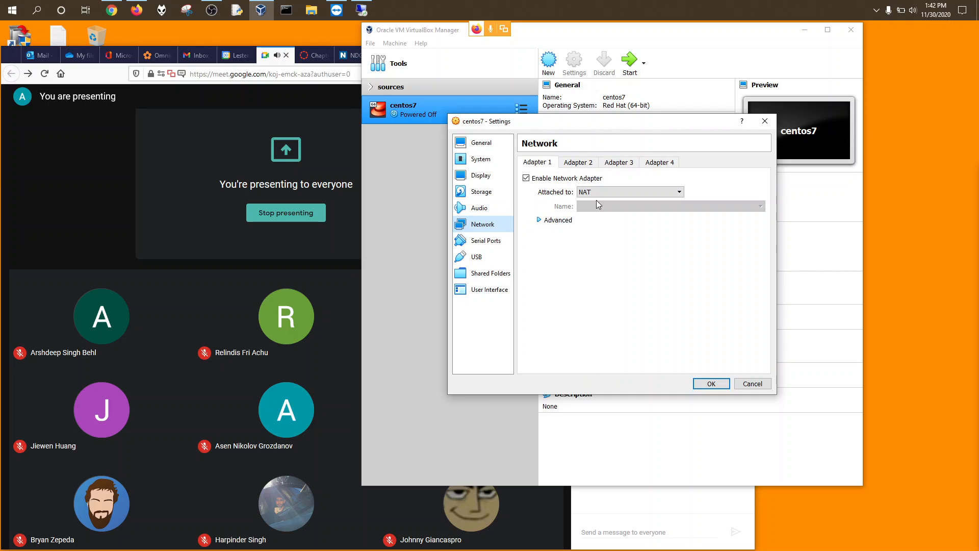
pyautogui.click(605, 193)
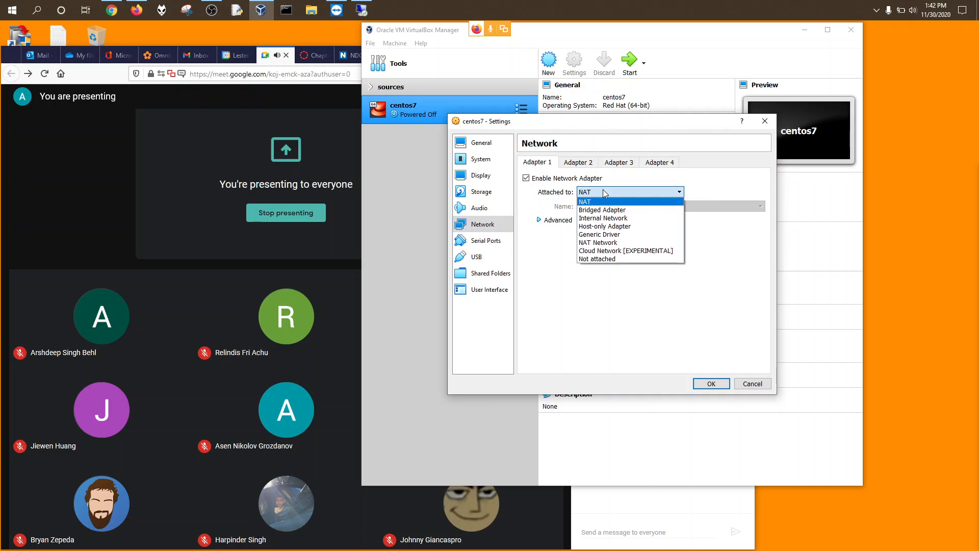
pyautogui.click(601, 243)
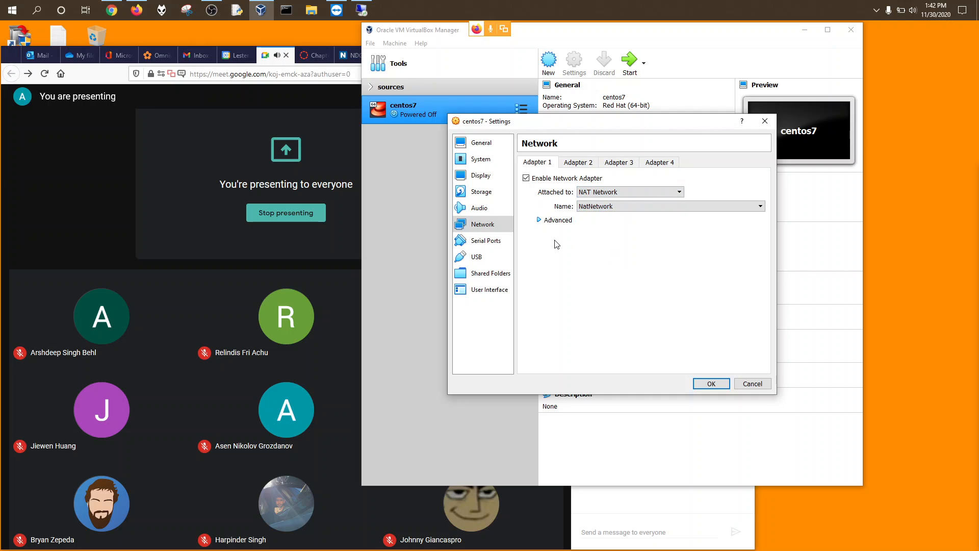
pyautogui.click(477, 258)
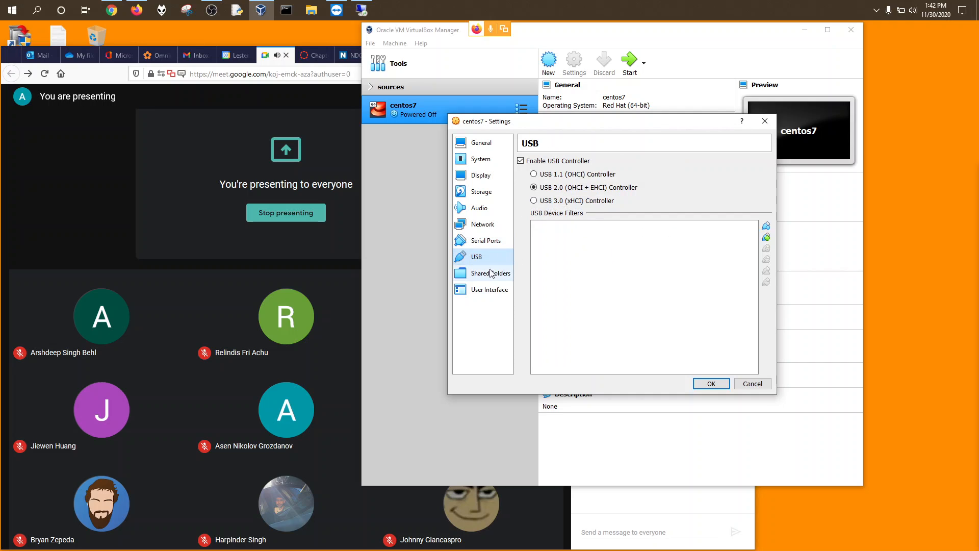
# Step: Add the host Desktop as an auto-mounted shared folder and save the VM settings
pyautogui.click(491, 274)
pyautogui.click(767, 173)
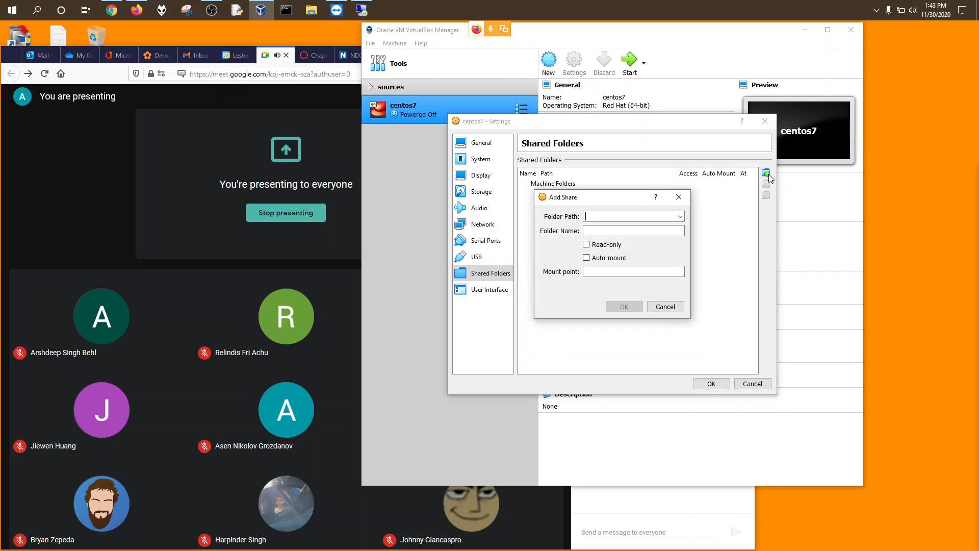
pyautogui.click(680, 217)
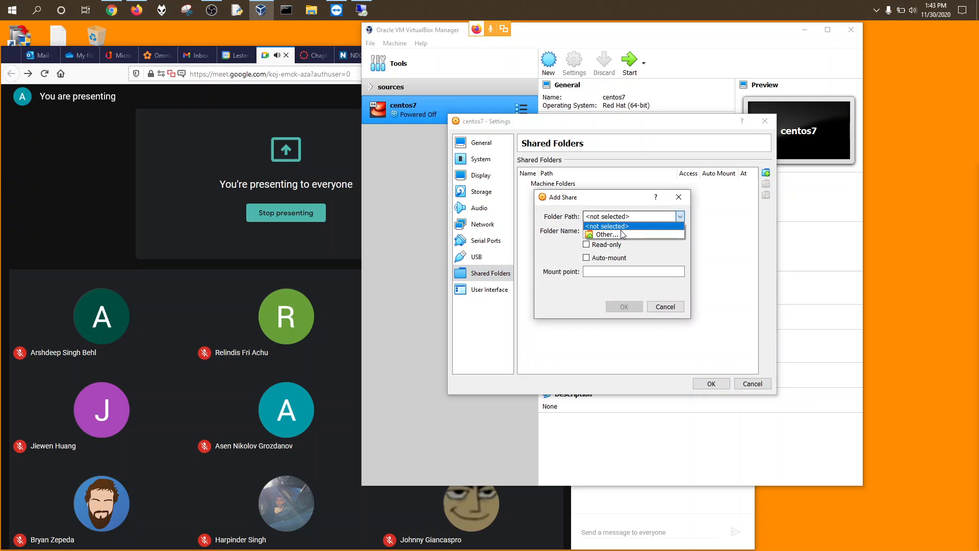
pyautogui.click(627, 235)
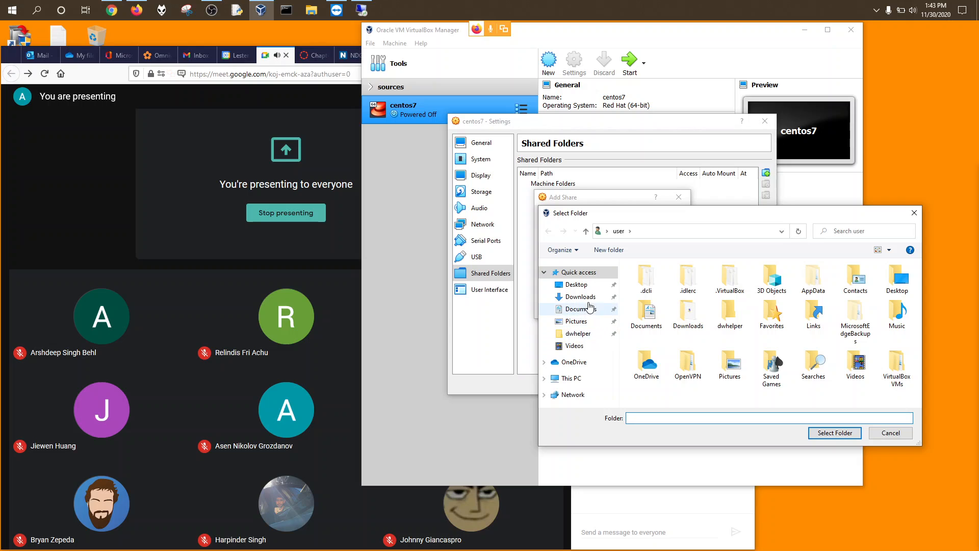
pyautogui.click(582, 285)
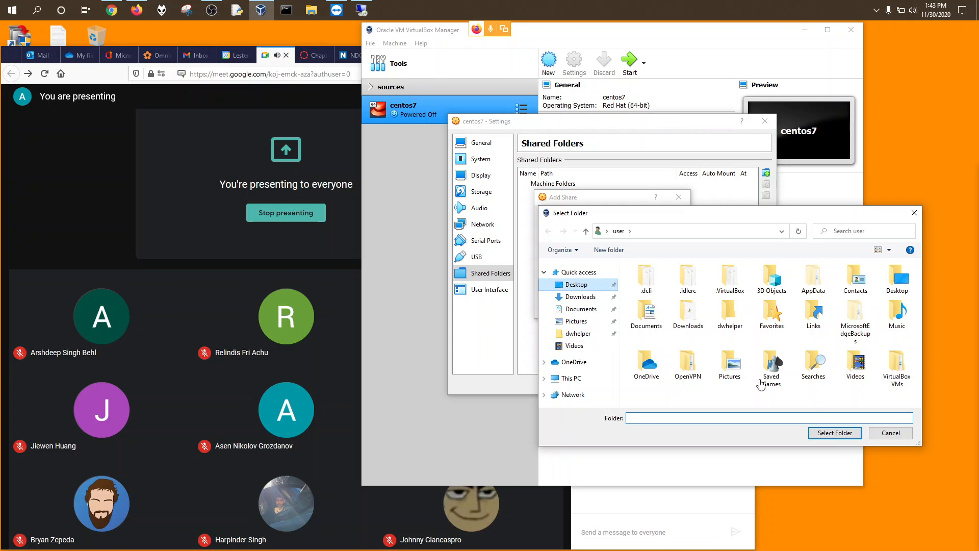
pyautogui.click(835, 432)
pyautogui.click(611, 263)
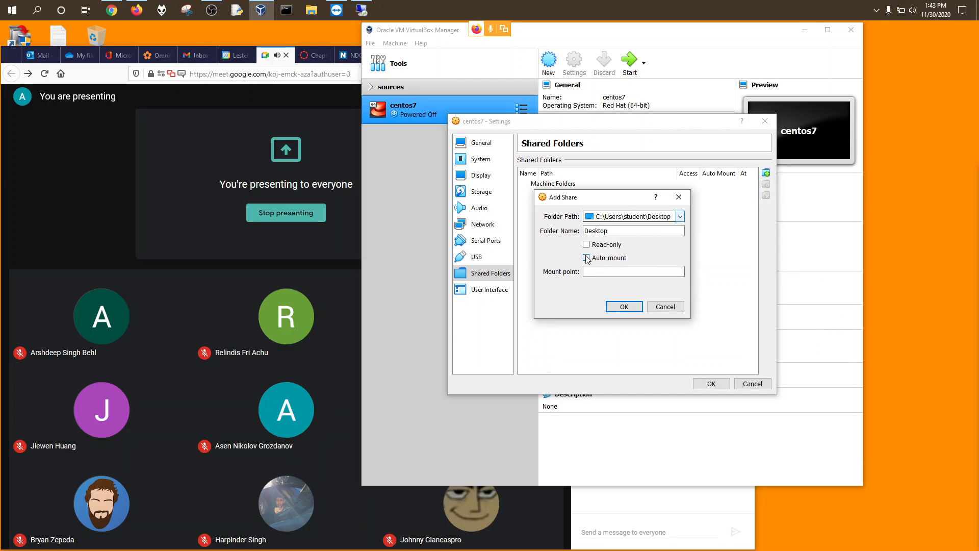
pyautogui.click(624, 307)
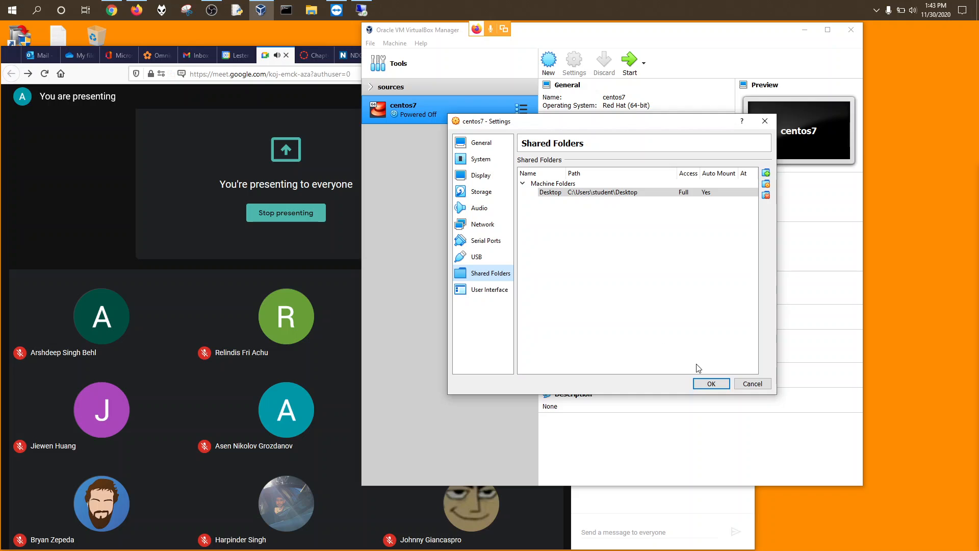
pyautogui.click(711, 383)
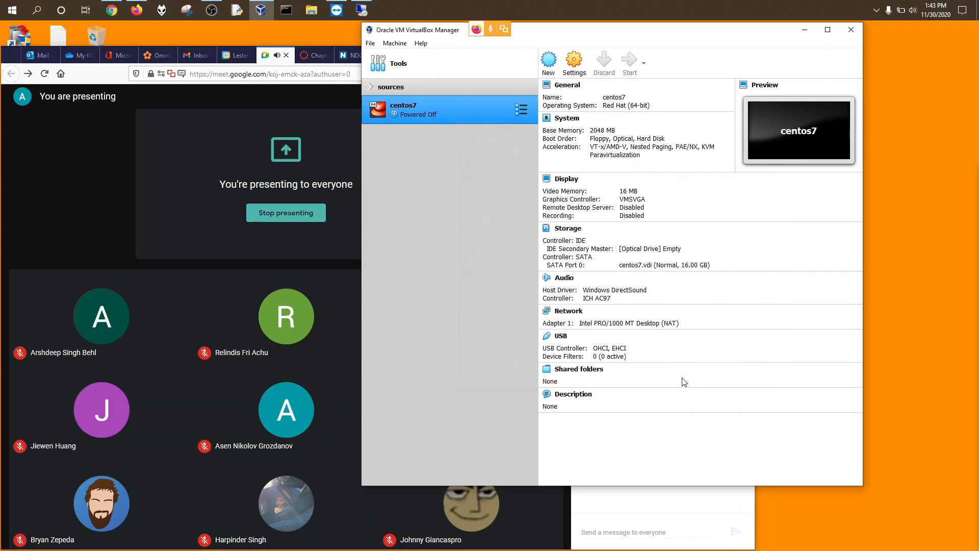
# Step: Add then remove NatNetwork1 in global network preferences, keeping only NatNetwork, and start centos7
pyautogui.click(371, 44)
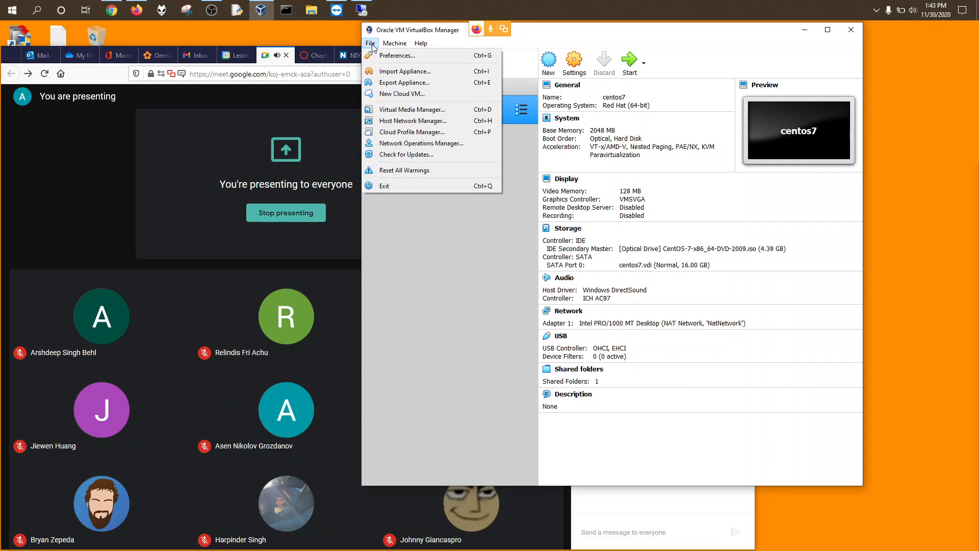
pyautogui.press('Escape')
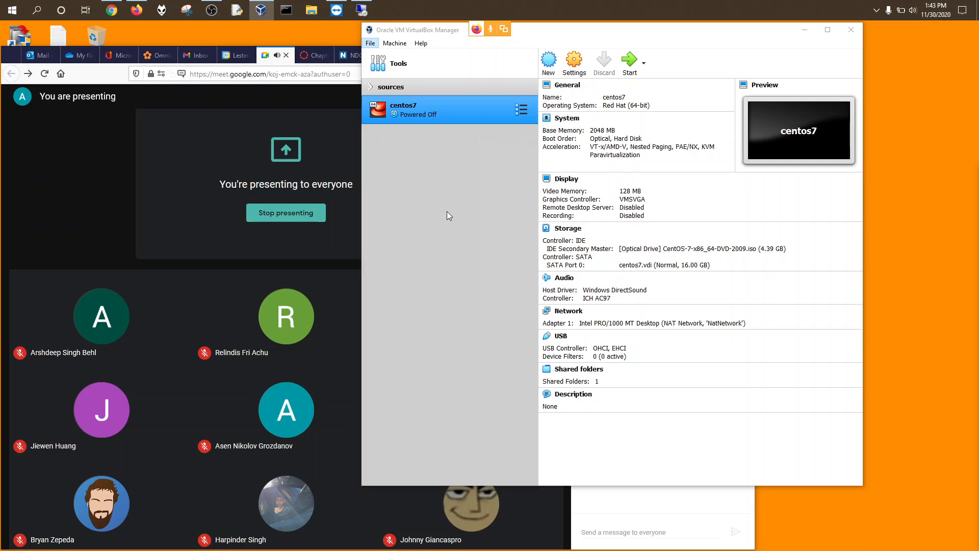
pyautogui.hotkey('ctrl', 'g')
pyautogui.click(510, 243)
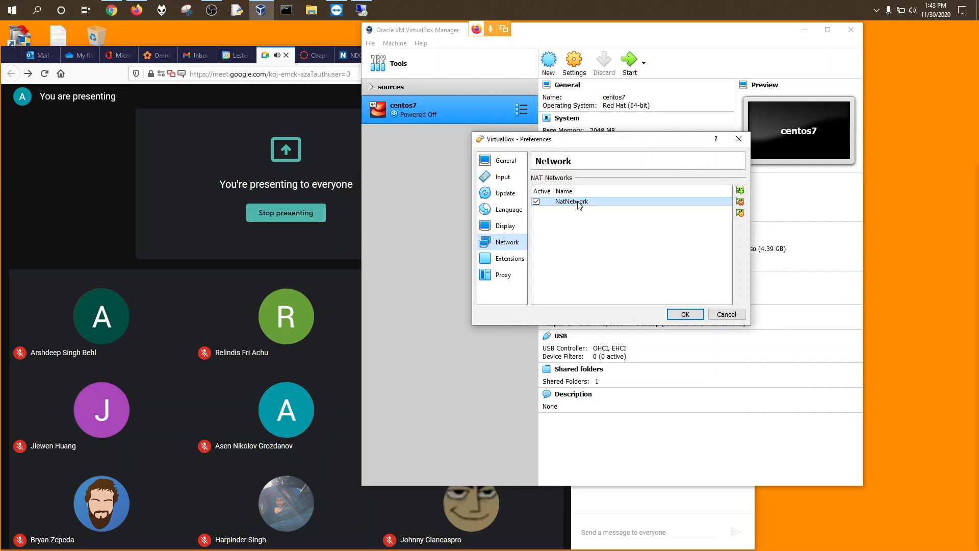
pyautogui.click(740, 190)
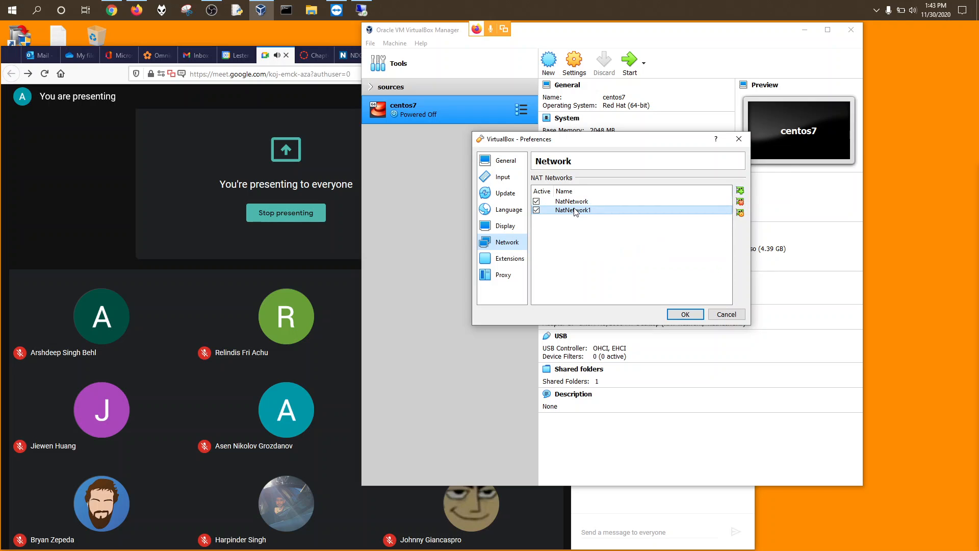
pyautogui.click(740, 202)
pyautogui.click(600, 282)
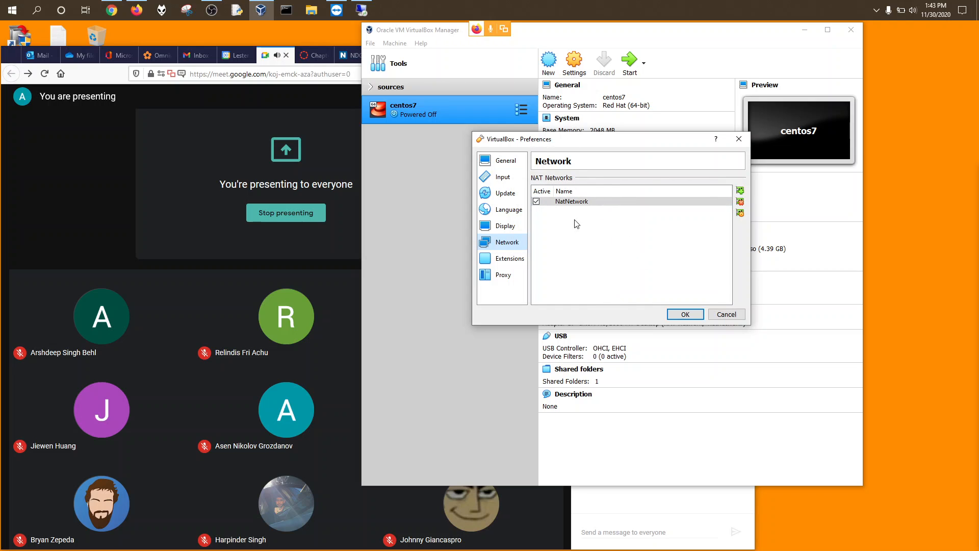
pyautogui.click(686, 312)
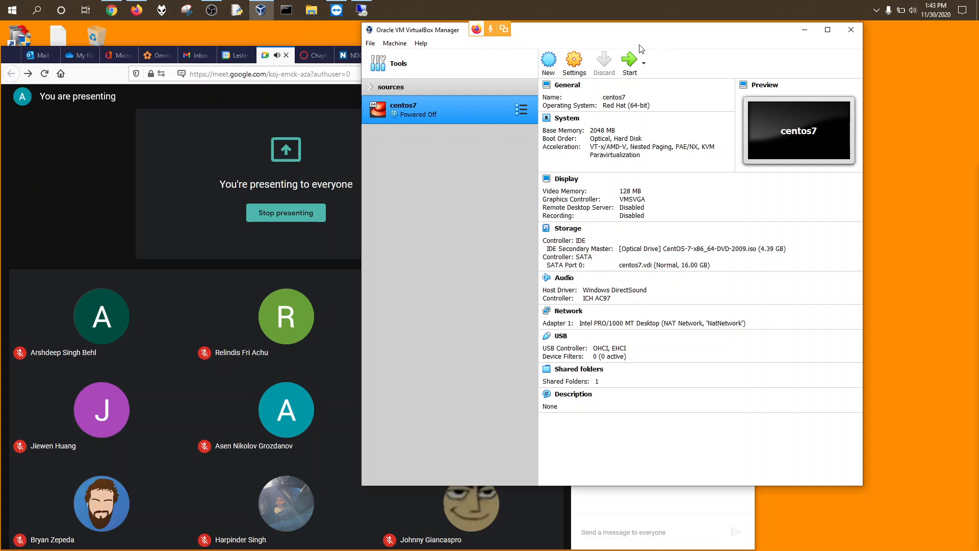
pyautogui.click(630, 60)
# Step: Minimize the Manager and browser windows and dismiss the presenting notification to reveal the centos7 VM
pyautogui.click(806, 31)
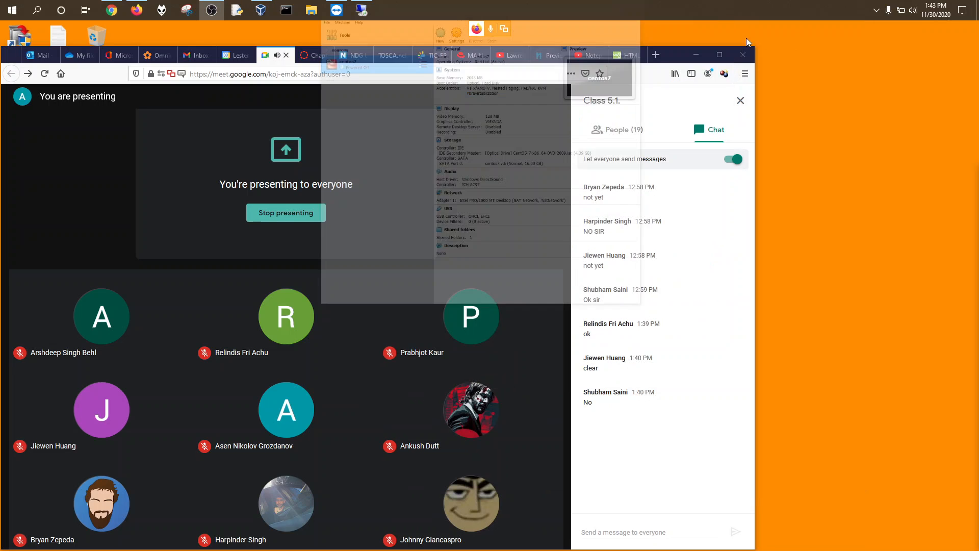
pyautogui.click(697, 55)
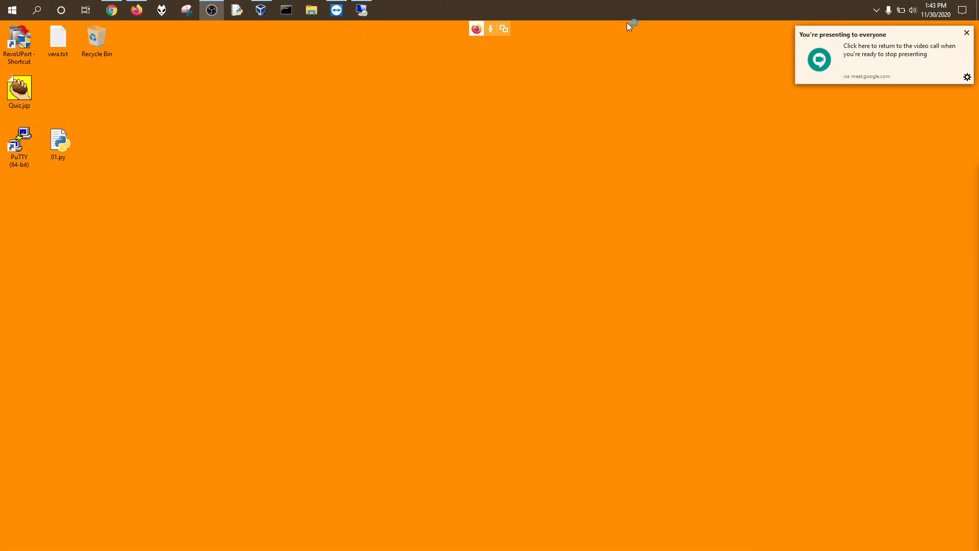
pyautogui.click(966, 33)
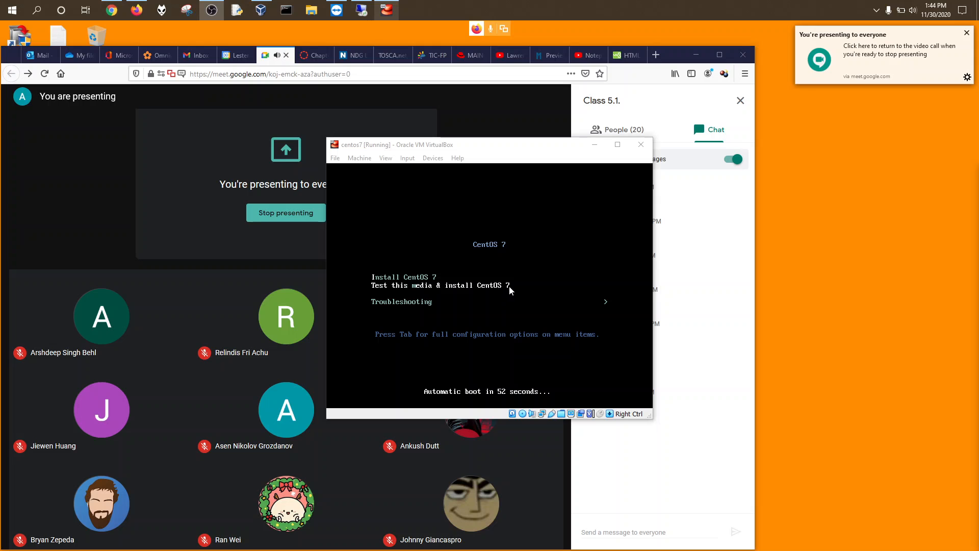
# Step: Let the VM capture keyboard and mouse, then boot 'Test this media & install CentOS 7'
pyautogui.click(548, 240)
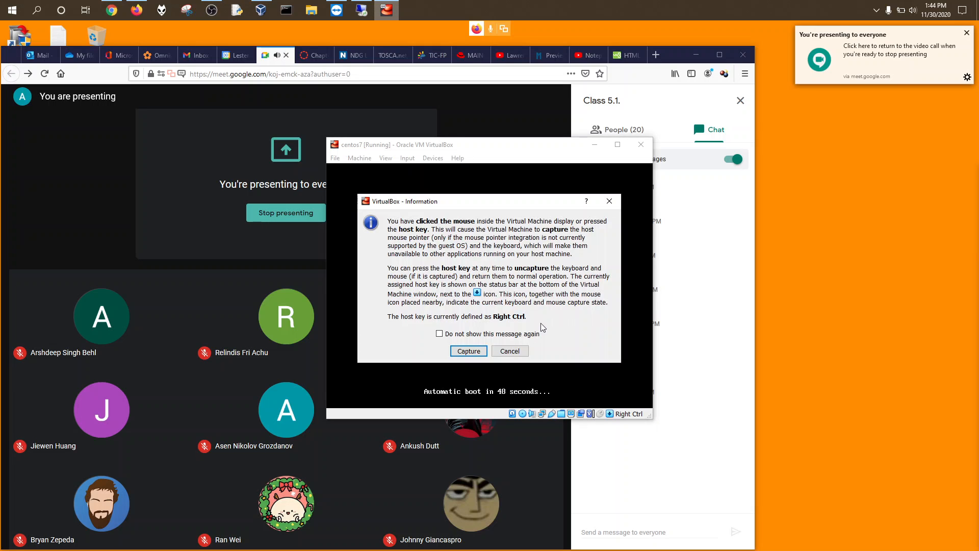
pyautogui.click(469, 351)
pyautogui.press('Up')
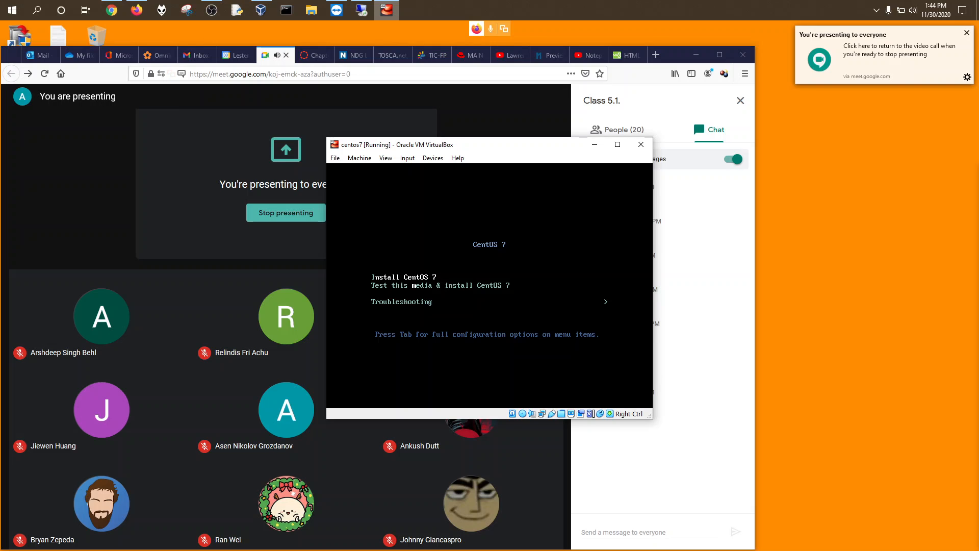
pyautogui.press('Down')
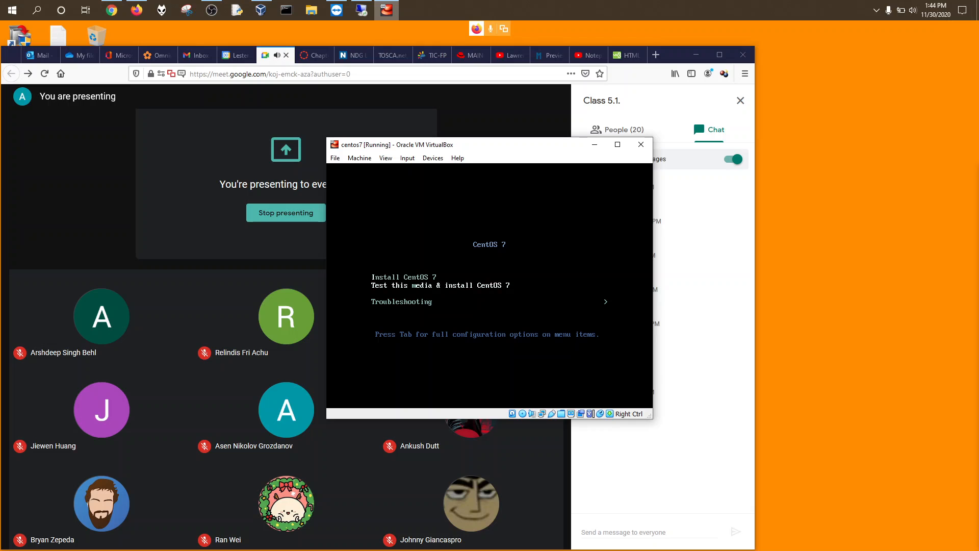
pyautogui.press('Return')
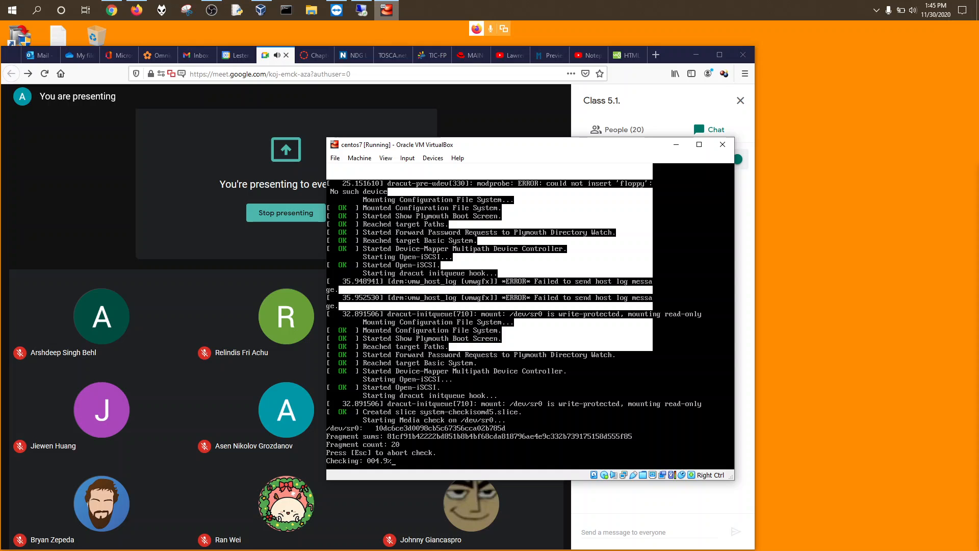
# Step: Skip the installation media check and move the VM window up and left while the installer loads
pyautogui.press('Escape')
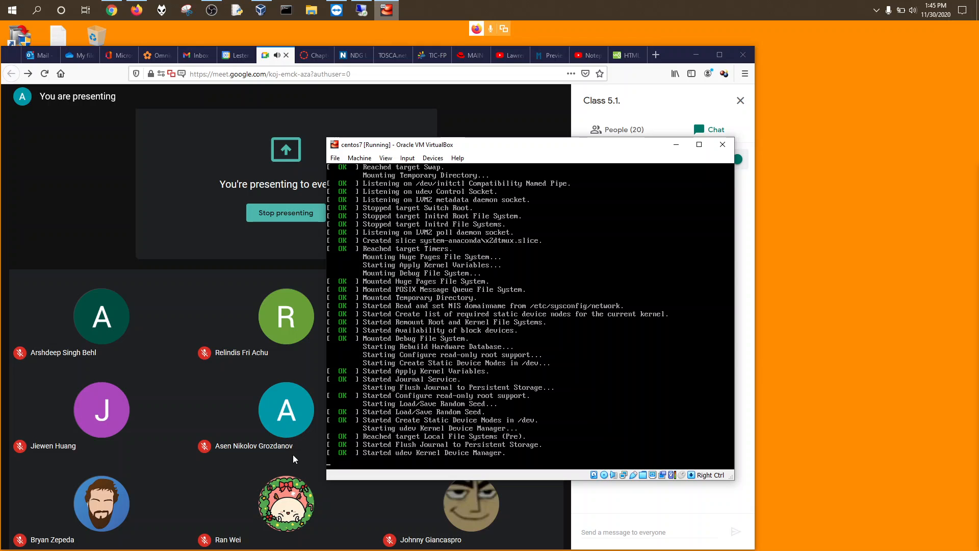
pyautogui.moveTo(527, 151); pyautogui.dragTo(745, 86)
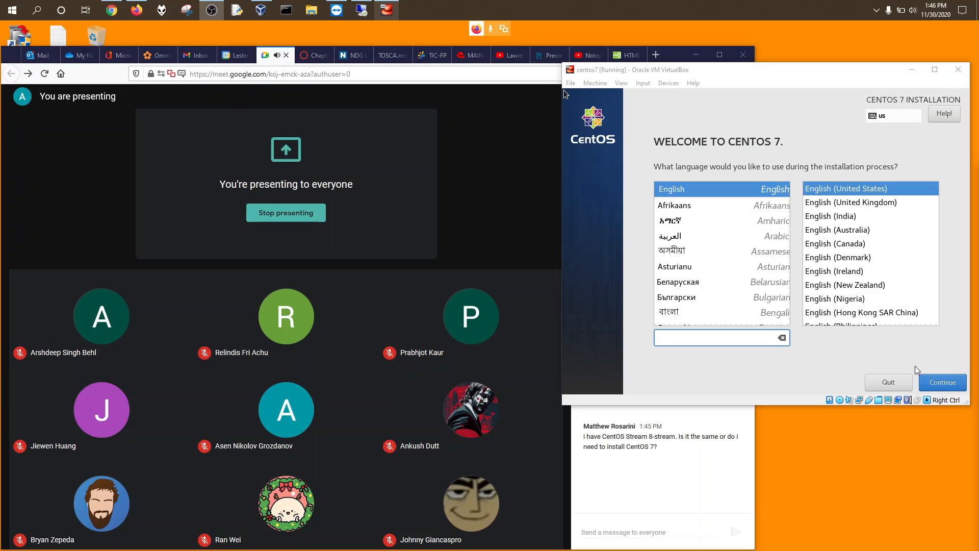
# Step: Continue the installer with English and open the centos7 machine's Settings from the Machine menu
pyautogui.click(938, 382)
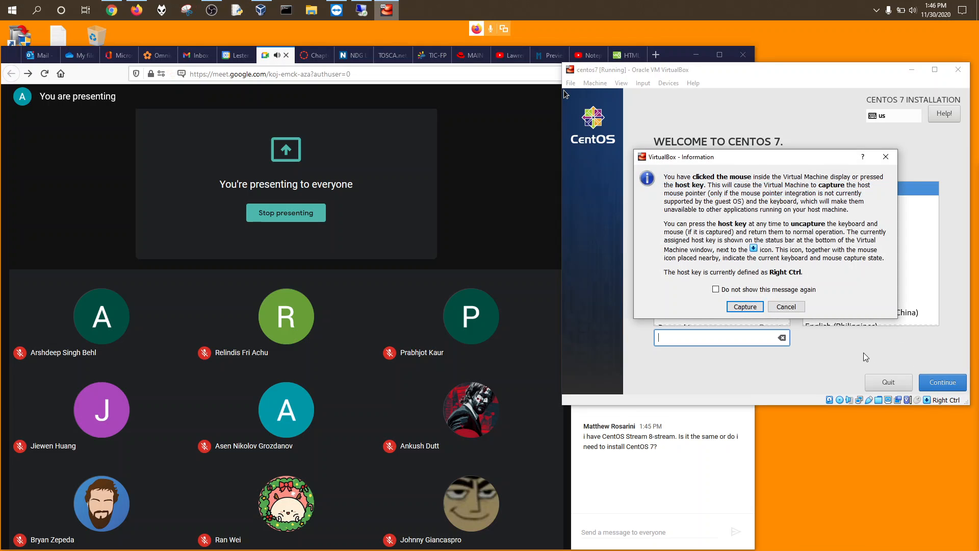
pyautogui.click(746, 306)
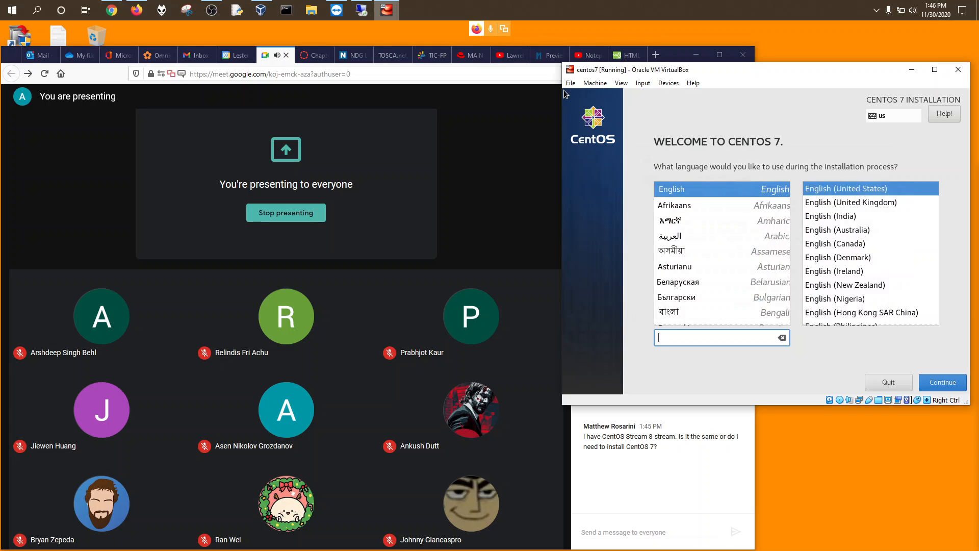
pyautogui.click(941, 382)
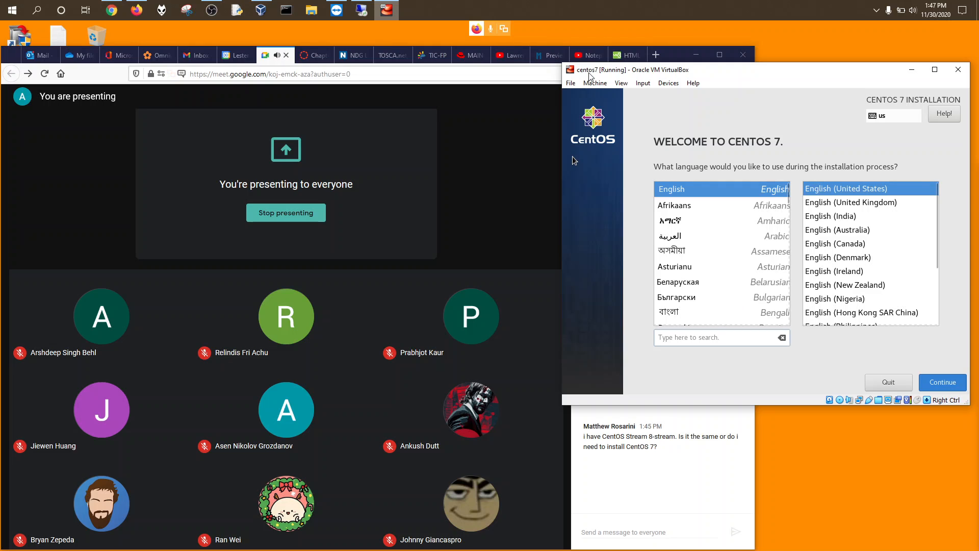
pyautogui.click(595, 84)
pyautogui.click(607, 96)
# Step: Review the Network, Display and System settings pages, then close Settings without changes
pyautogui.click(643, 207)
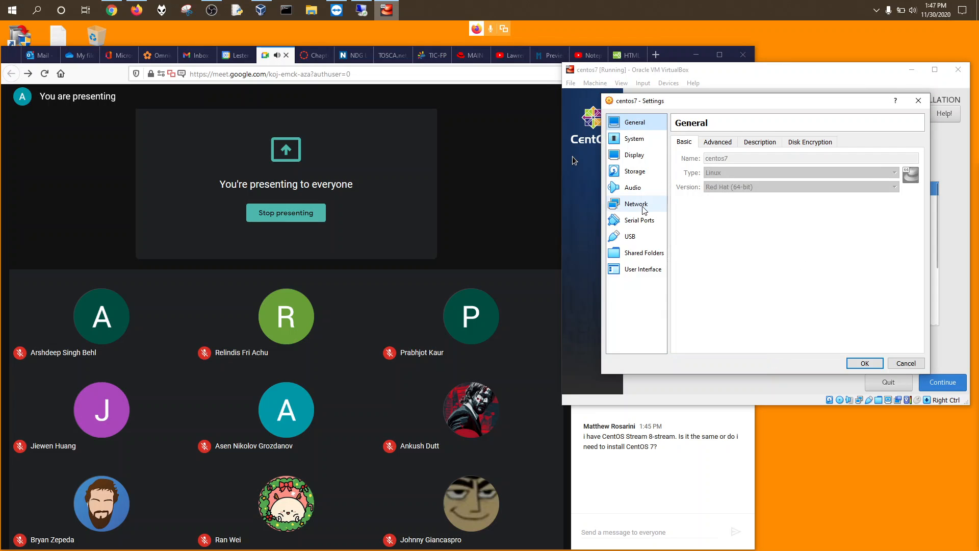
pyautogui.click(636, 155)
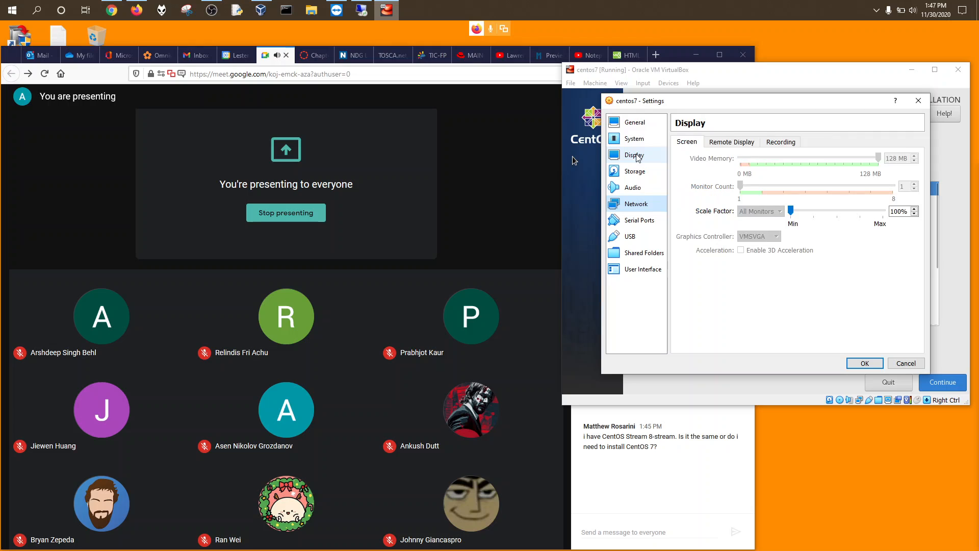
pyautogui.click(634, 139)
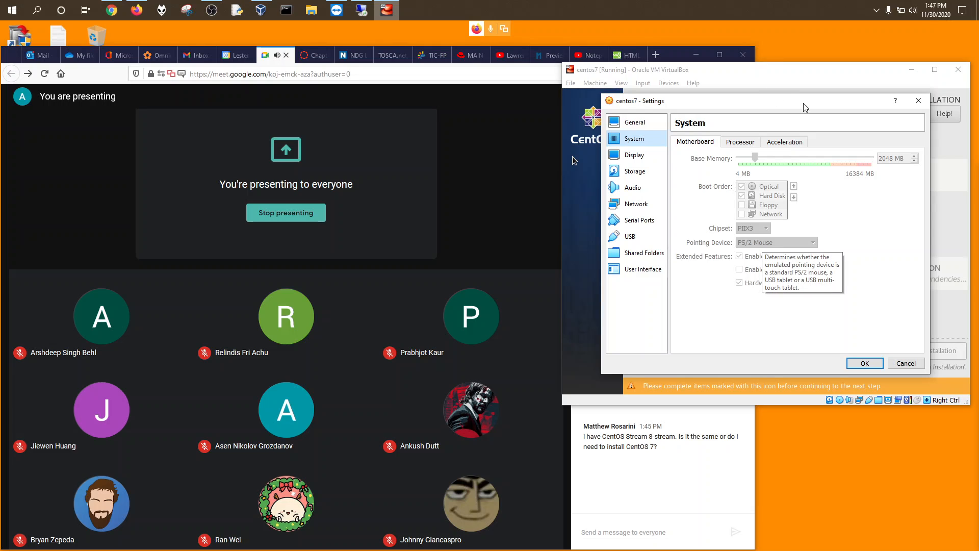
pyautogui.click(918, 102)
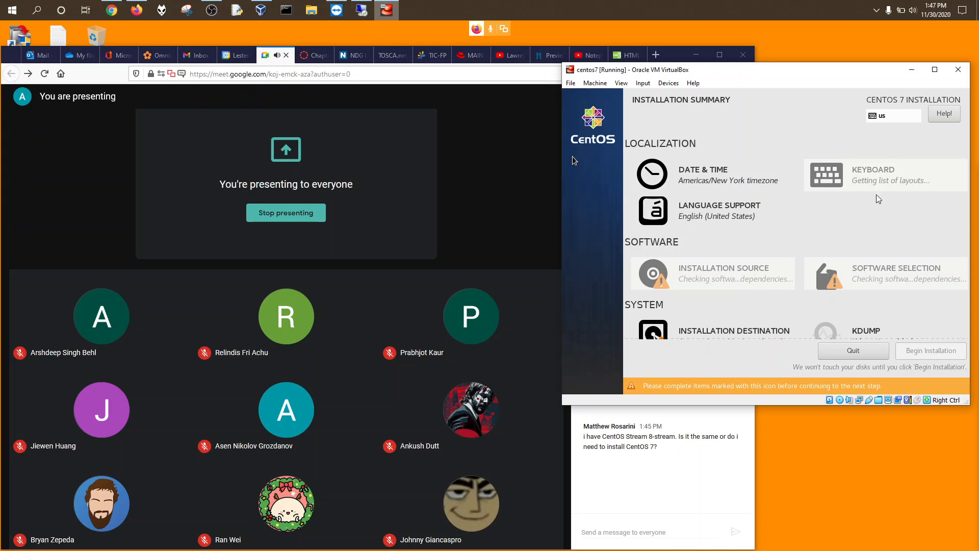
# Step: Capture the VM input, scroll the Installation Summary and open Network & Host Name
pyautogui.click(806, 164)
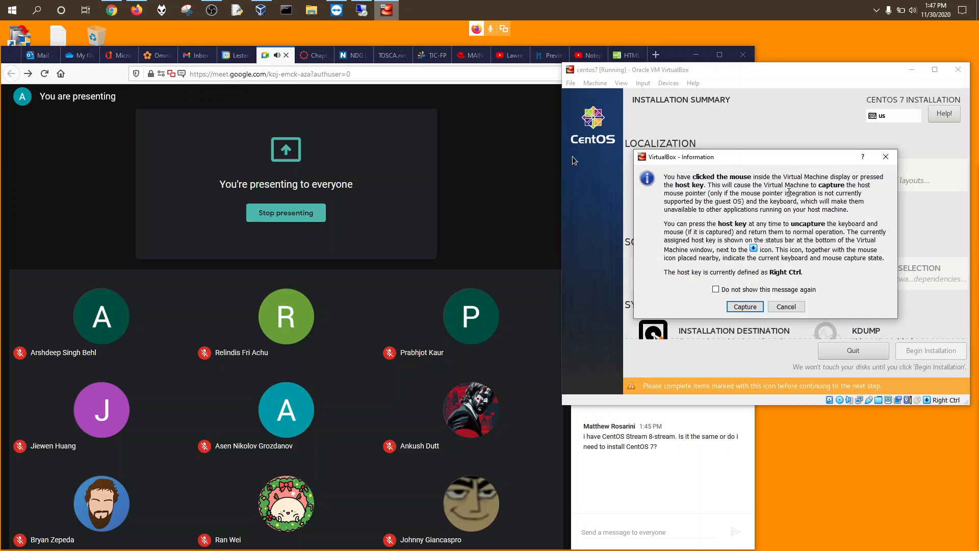
pyautogui.click(745, 306)
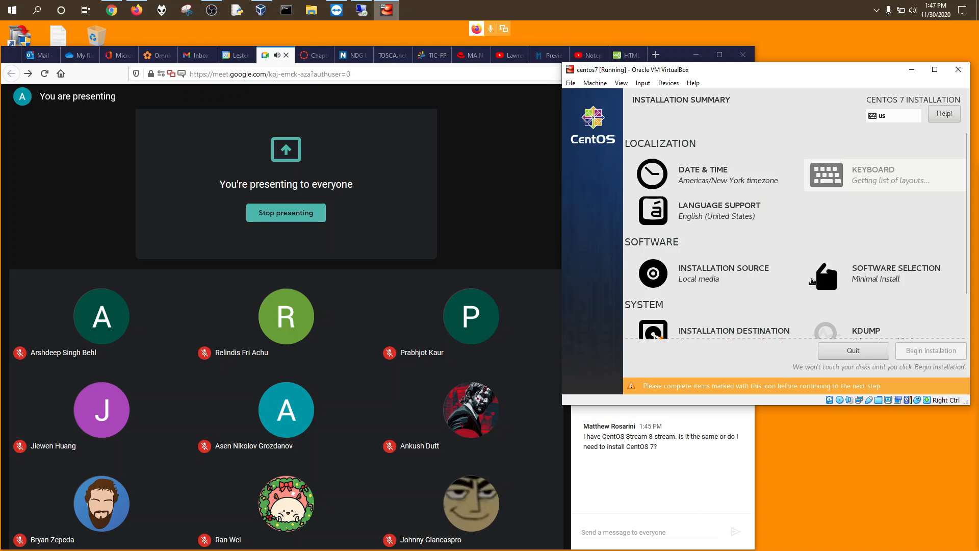
pyautogui.scroll(-3, 969, 271)
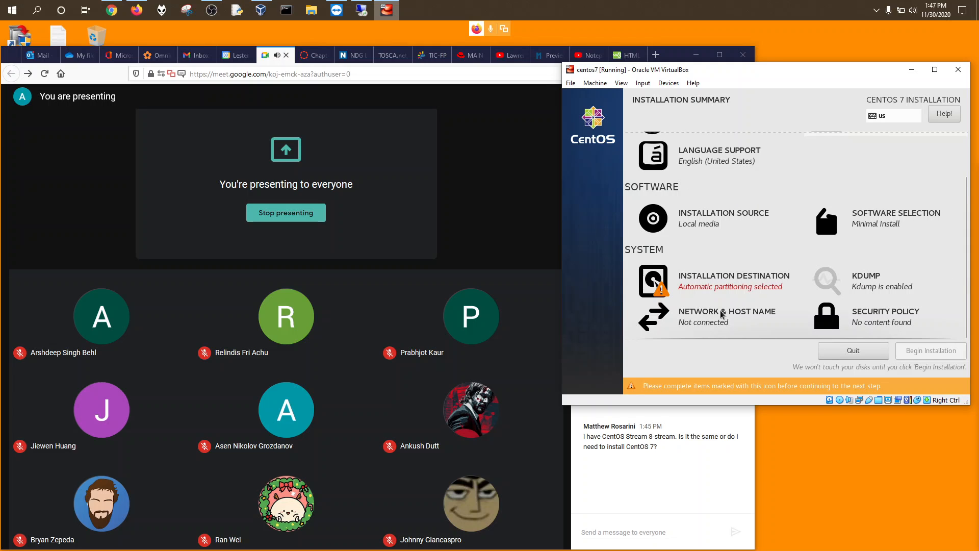
pyautogui.click(709, 318)
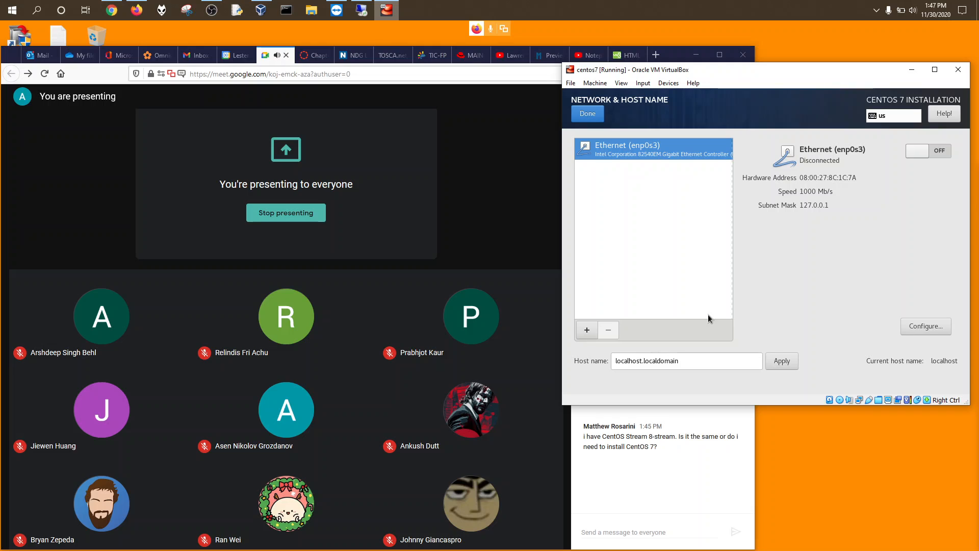
# Step: Switch Ethernet (enp0s3) on, rename the host to test.local and apply it
pyautogui.click(941, 151)
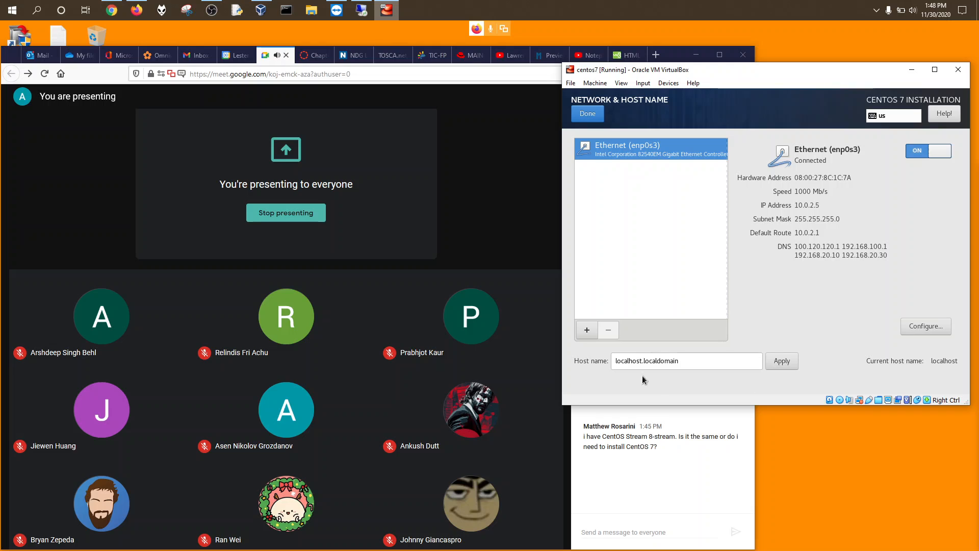
pyautogui.moveTo(680, 361); pyautogui.dragTo(600, 352)
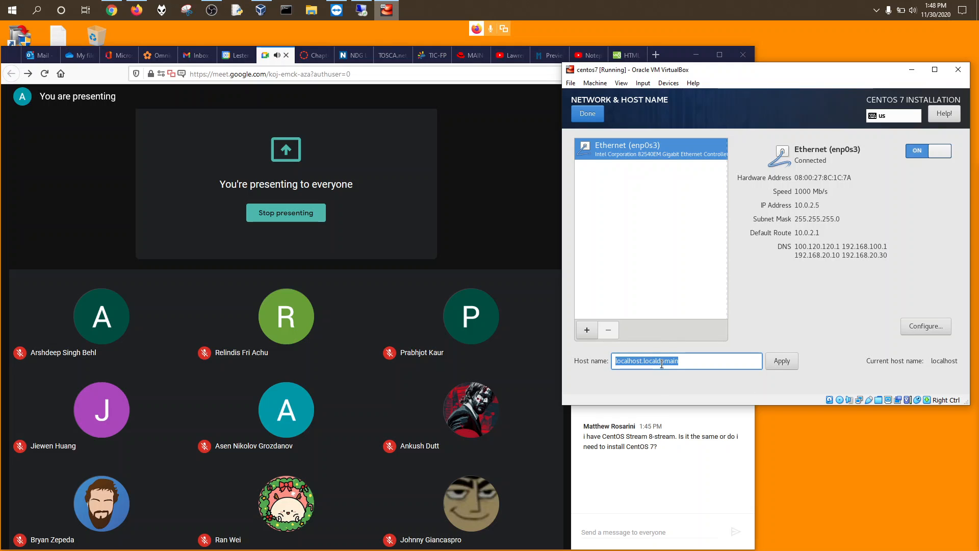
pyautogui.click(642, 361)
pyautogui.moveTo(644, 360); pyautogui.dragTo(606, 362)
pyautogui.write('test')
pyautogui.press('BackSpace')
pyautogui.press('BackSpace')
pyautogui.press('BackSpace')
pyautogui.press('BackSpace')
pyautogui.press('BackSpace')
pyautogui.press('BackSpace')
pyautogui.press('BackSpace')
pyautogui.press('BackSpace')
pyautogui.press('BackSpace')
pyautogui.write('.local')
pyautogui.click(783, 363)
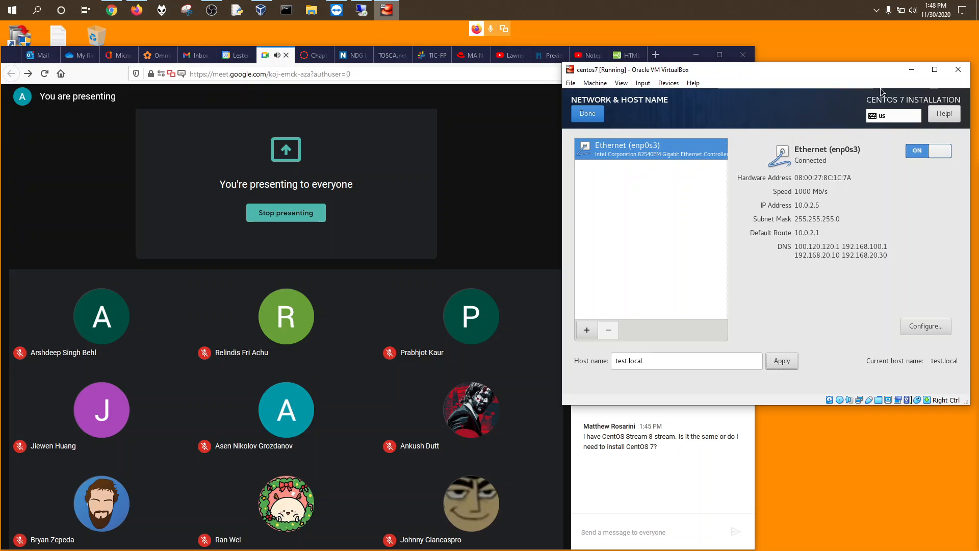
pyautogui.click(589, 115)
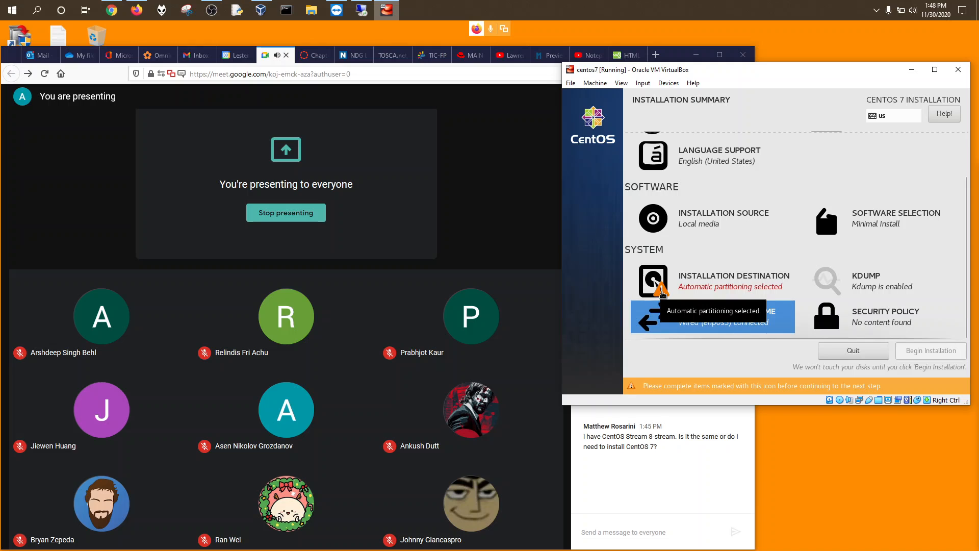
# Step: Accept the 16 GiB disk with automatic partitioning under Installation Destination
pyautogui.click(711, 287)
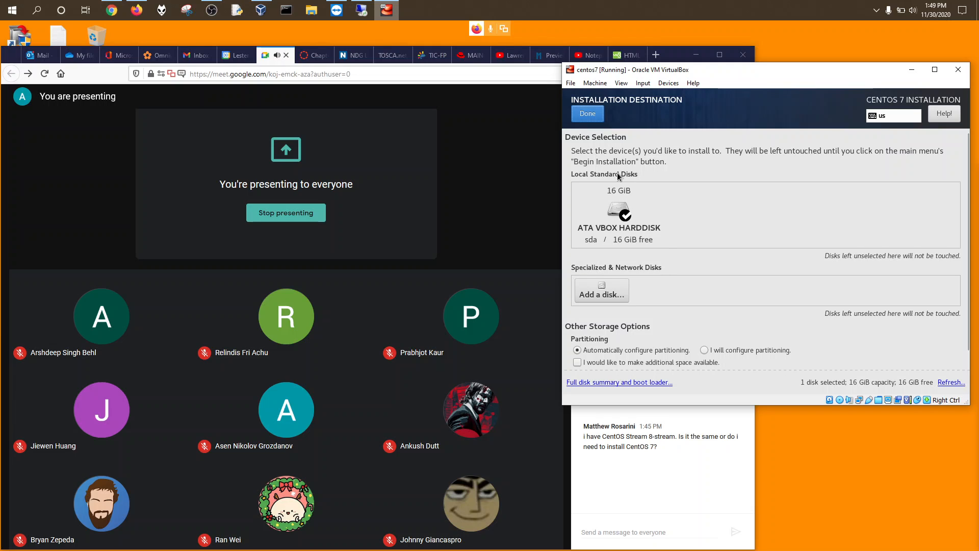
pyautogui.click(597, 111)
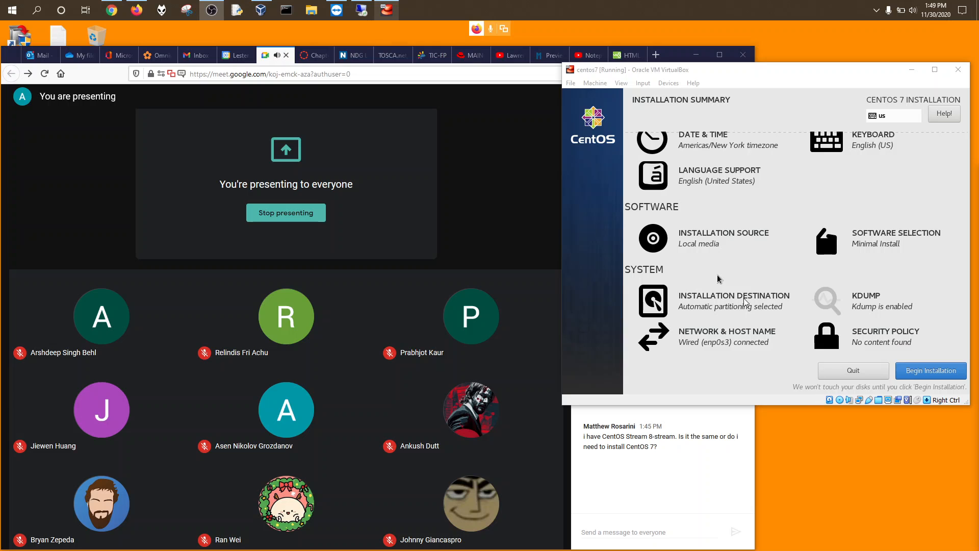
# Step: Choose Server with GUI as the base environment in Software Selection
pyautogui.click(654, 324)
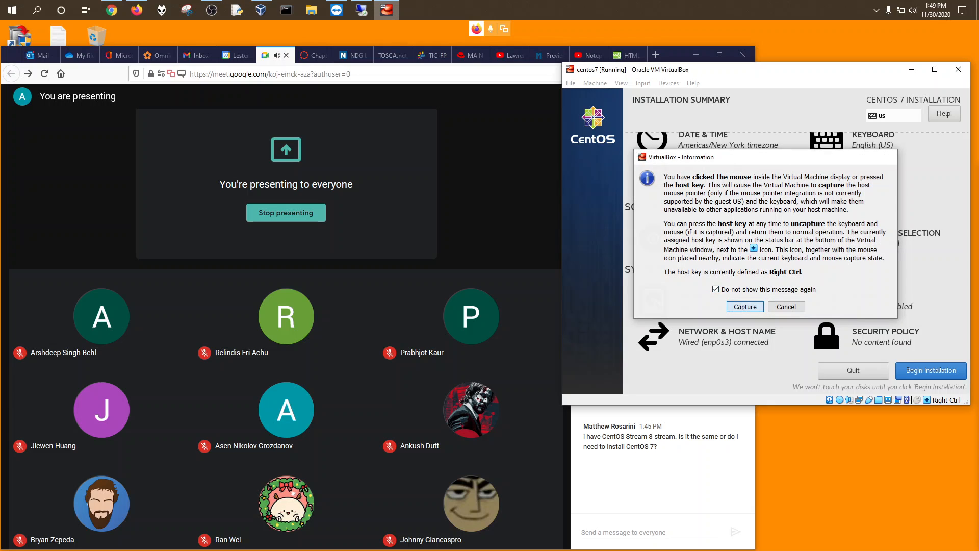
pyautogui.click(745, 306)
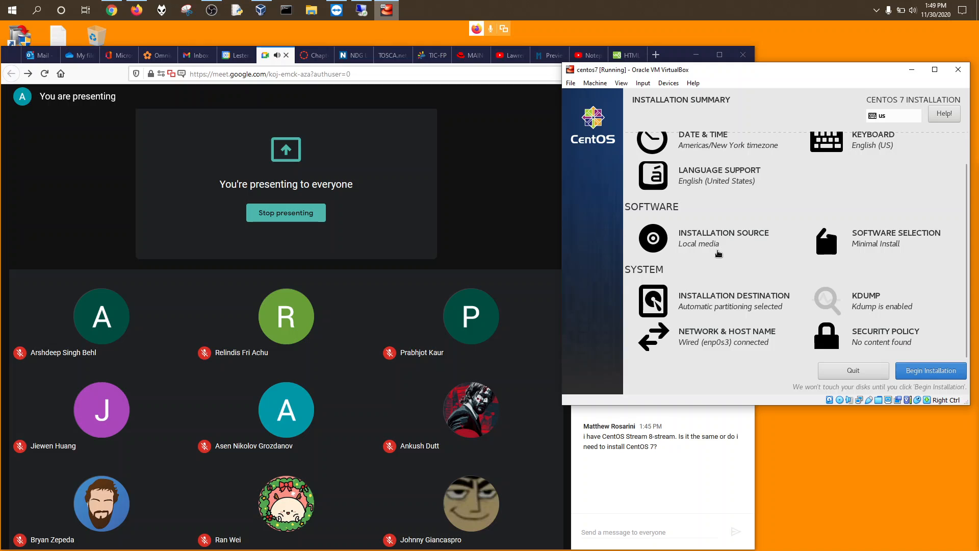
pyautogui.click(871, 245)
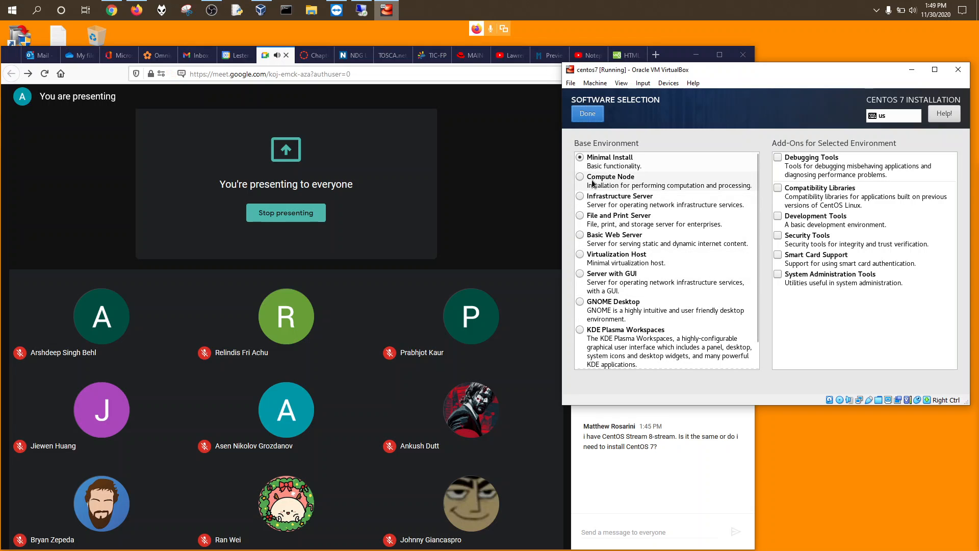
pyautogui.click(581, 276)
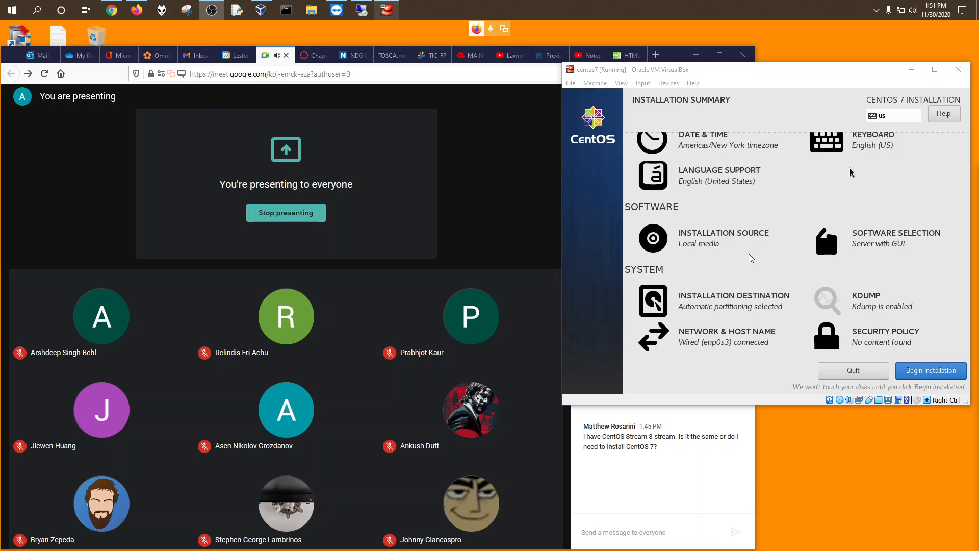
# Step: Change the time zone to Americas/Toronto in Date & Time and review the summary
pyautogui.click(791, 219)
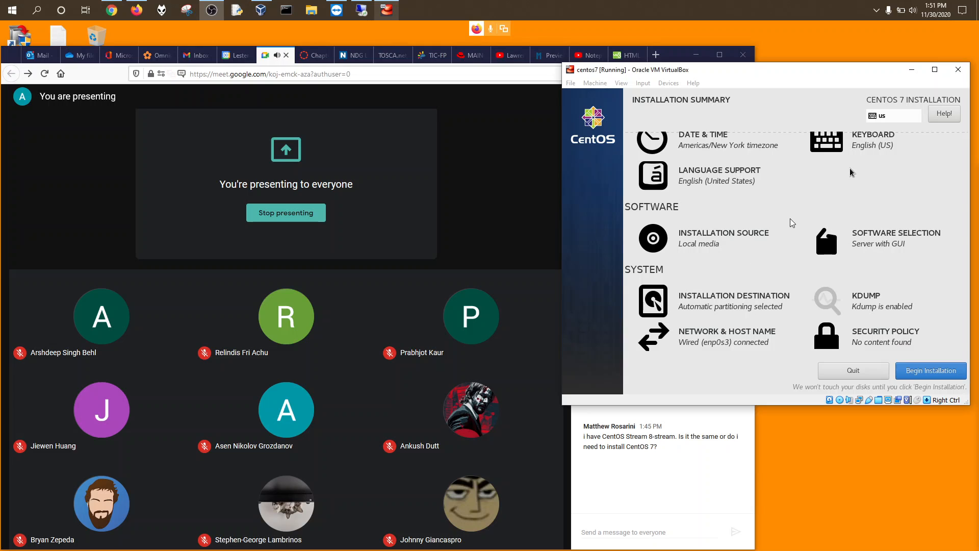
pyautogui.scroll(2, 792, 223)
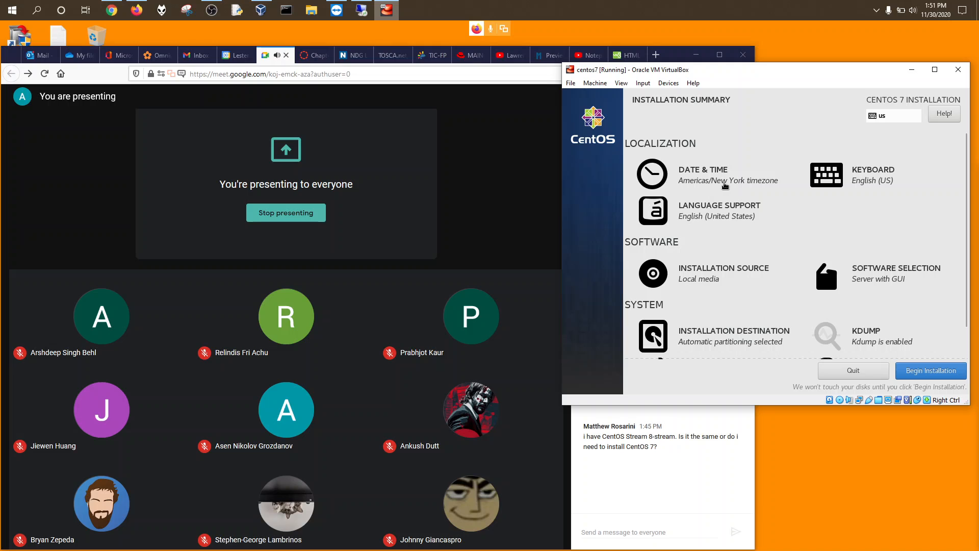
pyautogui.click(729, 187)
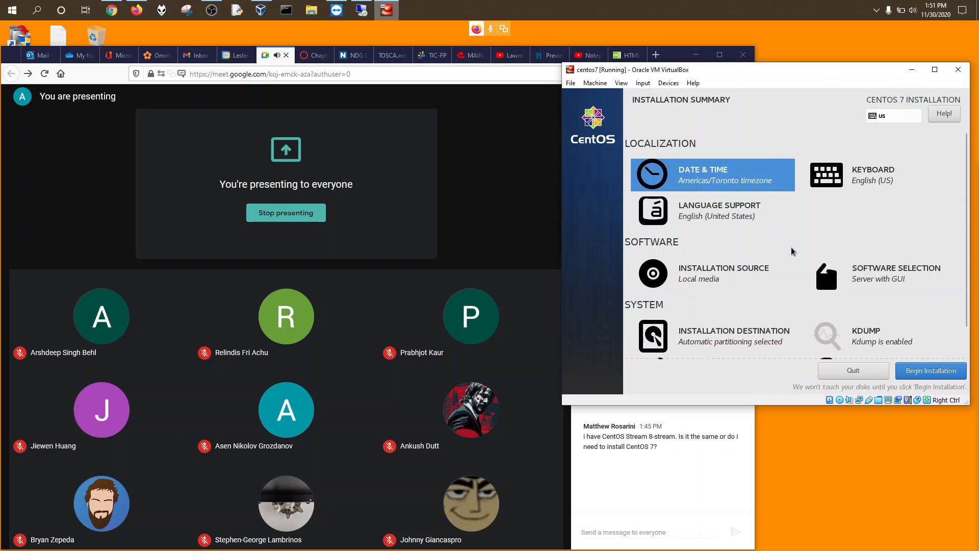
pyautogui.scroll(-1, 825, 177)
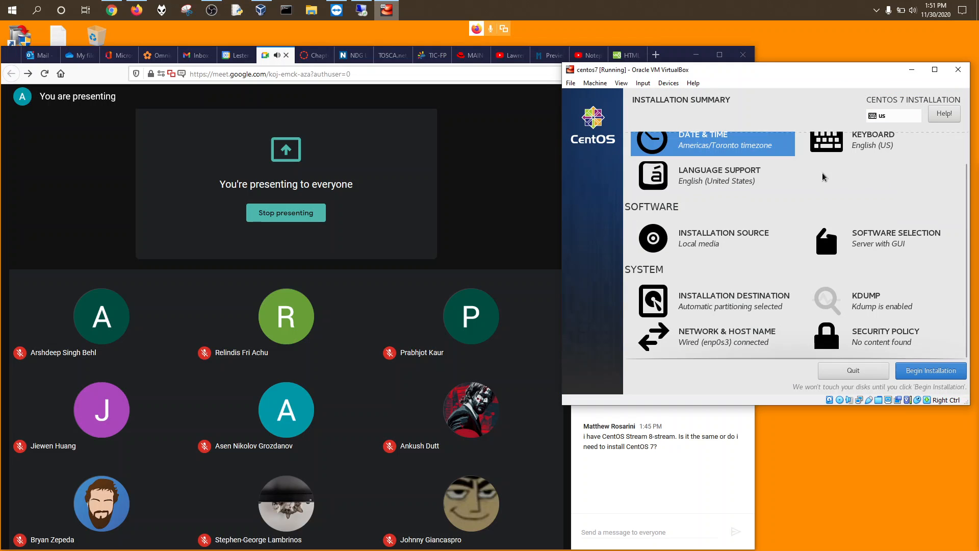
pyautogui.scroll(1, 826, 176)
pyautogui.scroll(-1, 822, 177)
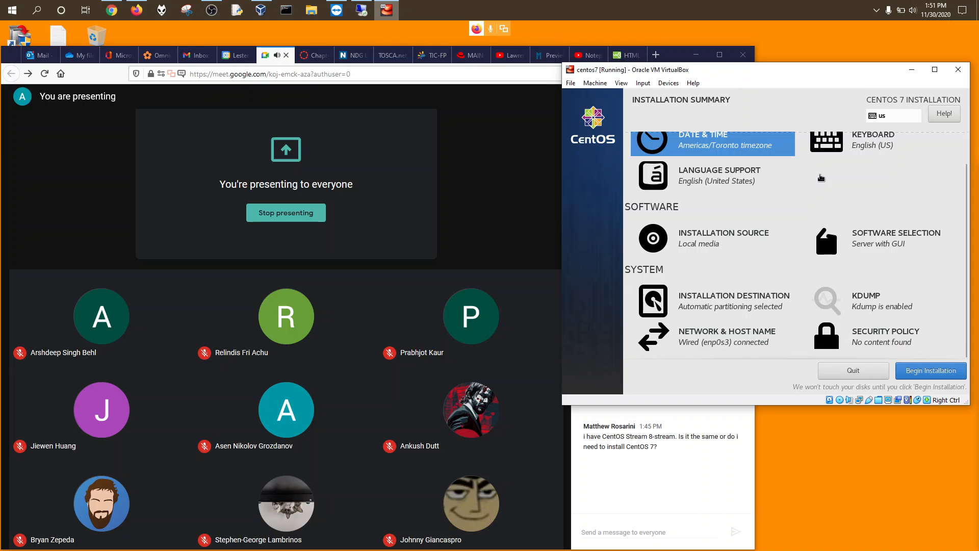
pyautogui.scroll(1, 820, 178)
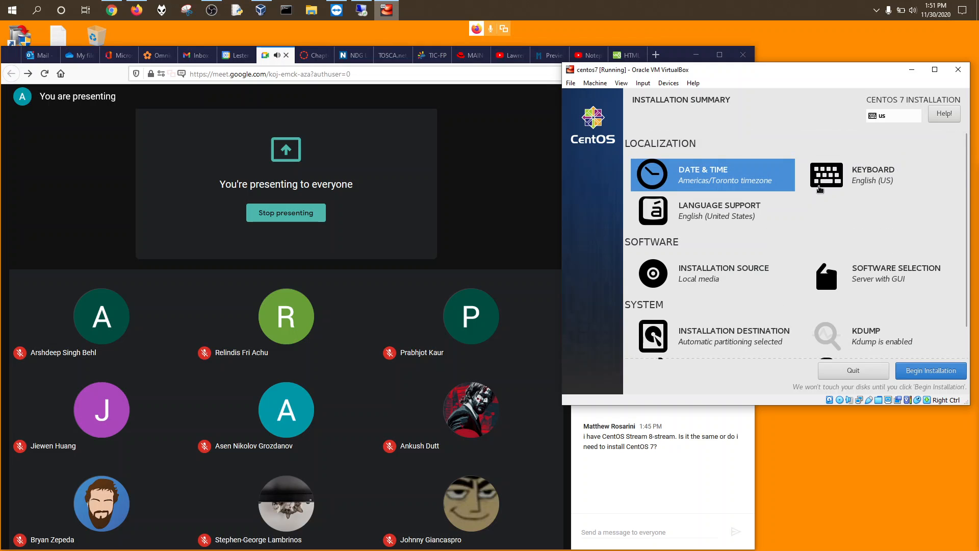
pyautogui.scroll(-1, 821, 184)
pyautogui.scroll(1, 820, 188)
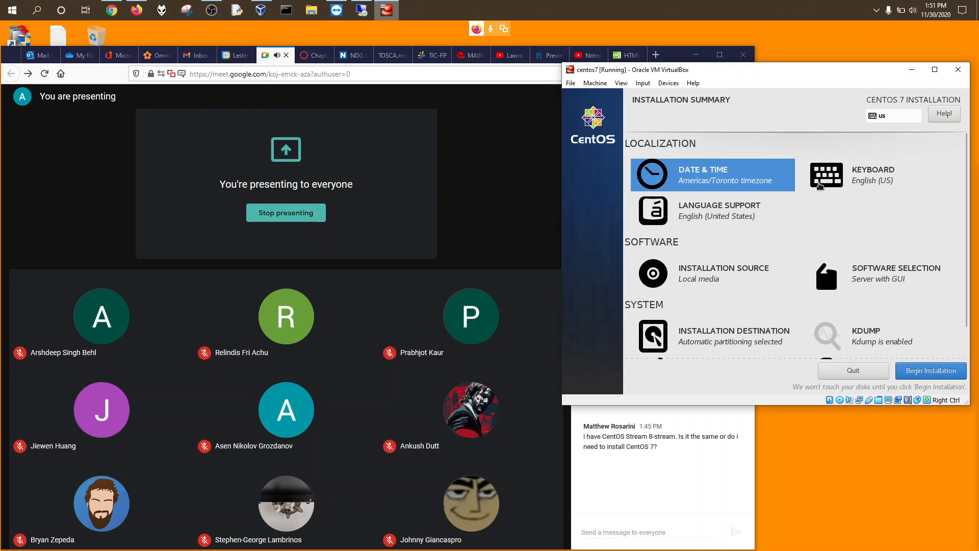
pyautogui.scroll(-1, 823, 173)
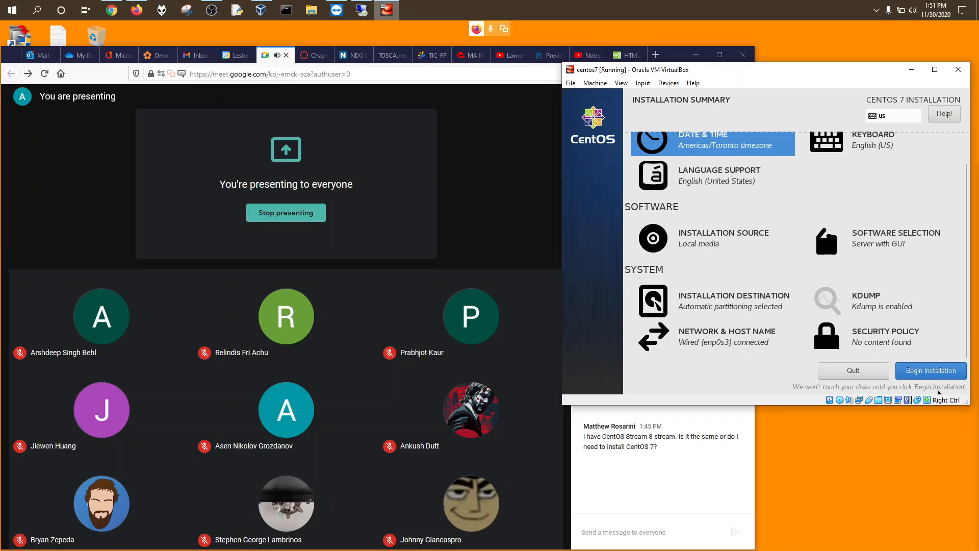
# Step: Begin the installation and create a user with full name User, marked as administrator
pyautogui.click(939, 376)
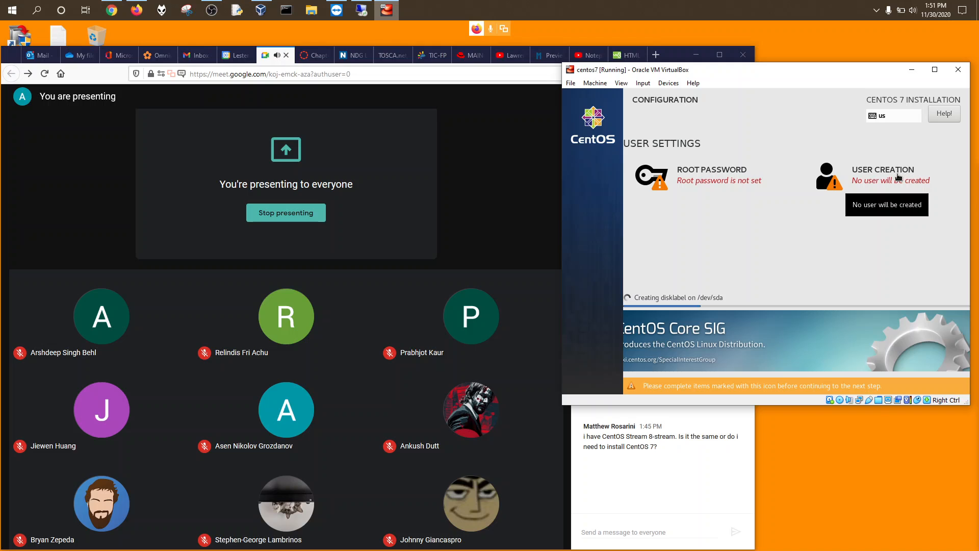
pyautogui.click(899, 176)
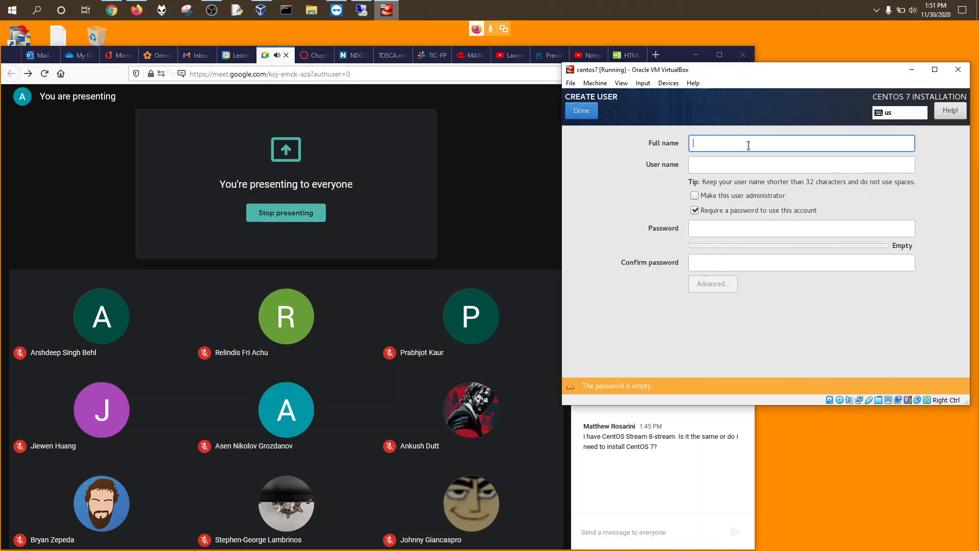
pyautogui.write('User')
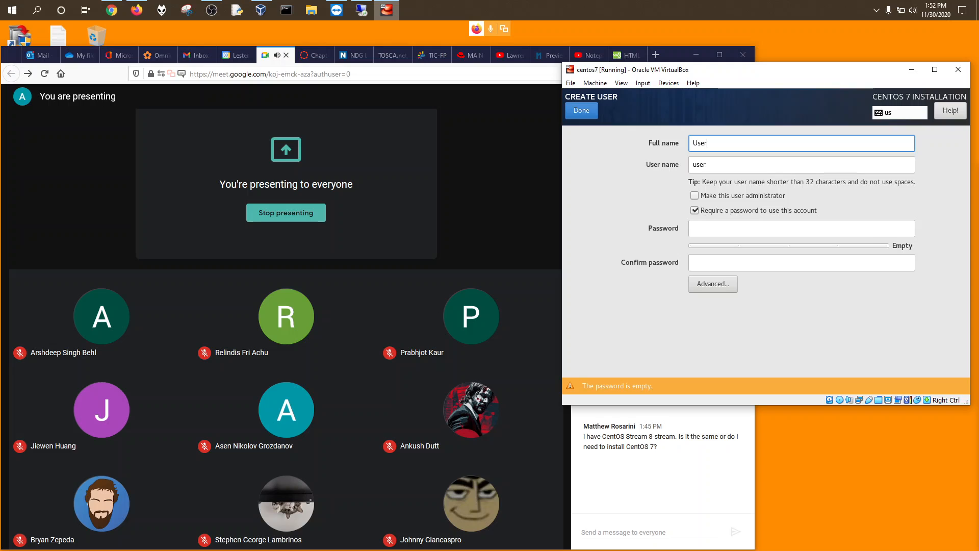
pyautogui.click(709, 165)
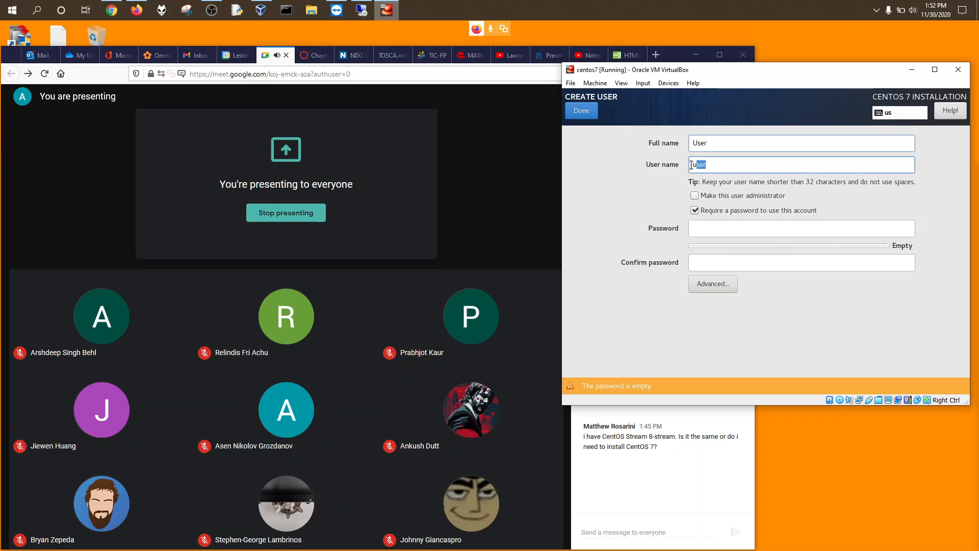
pyautogui.click(695, 197)
pyautogui.click(715, 198)
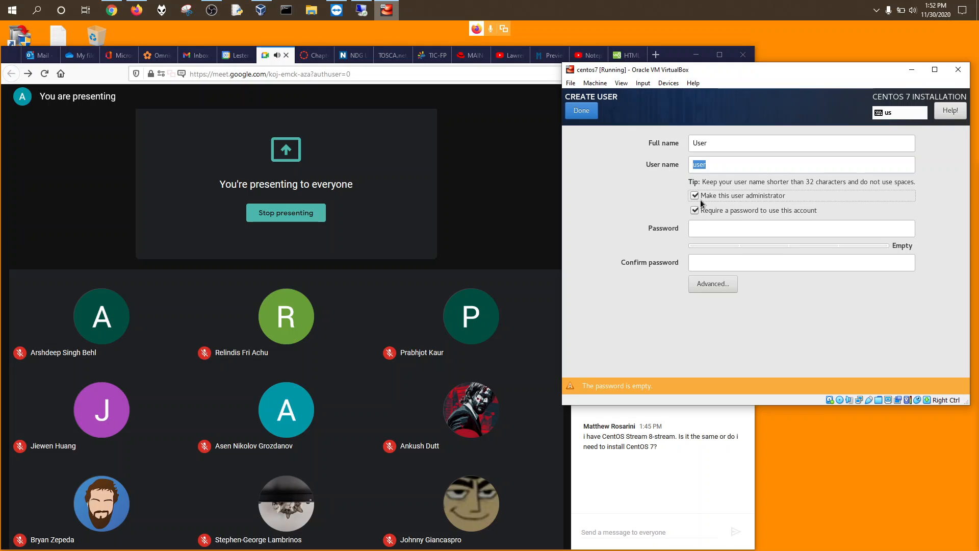
# Step: Enter and confirm the account password, accepting the short-password warning
pyautogui.click(696, 228)
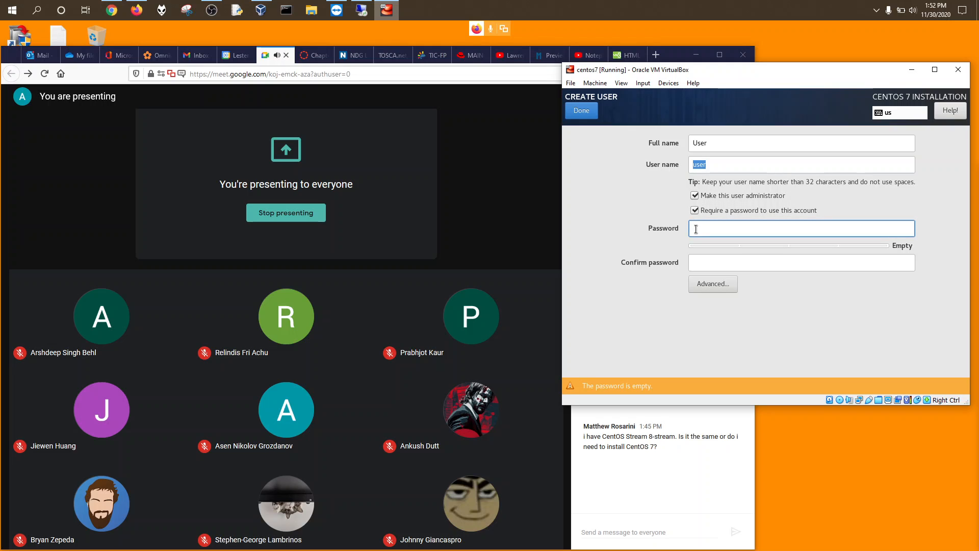
pyautogui.write('123')
pyautogui.hotkey('ctrl', 'a')
pyautogui.write('1234')
pyautogui.click(707, 264)
pyautogui.write('1234')
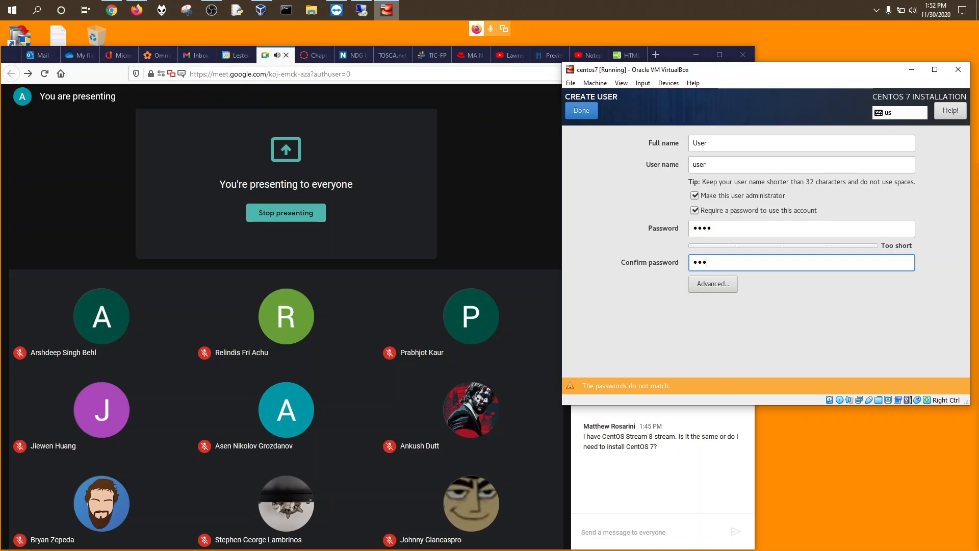
pyautogui.click(581, 110)
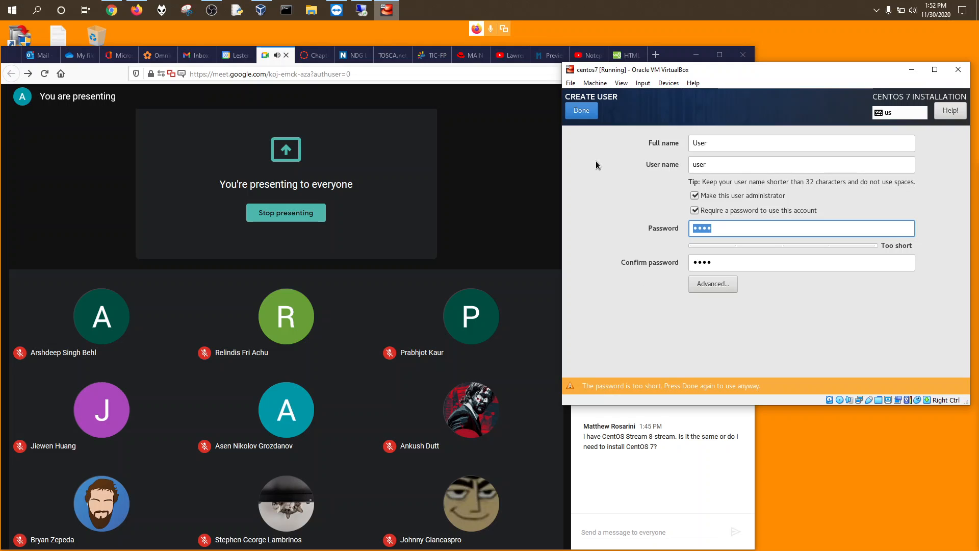
pyautogui.click(581, 110)
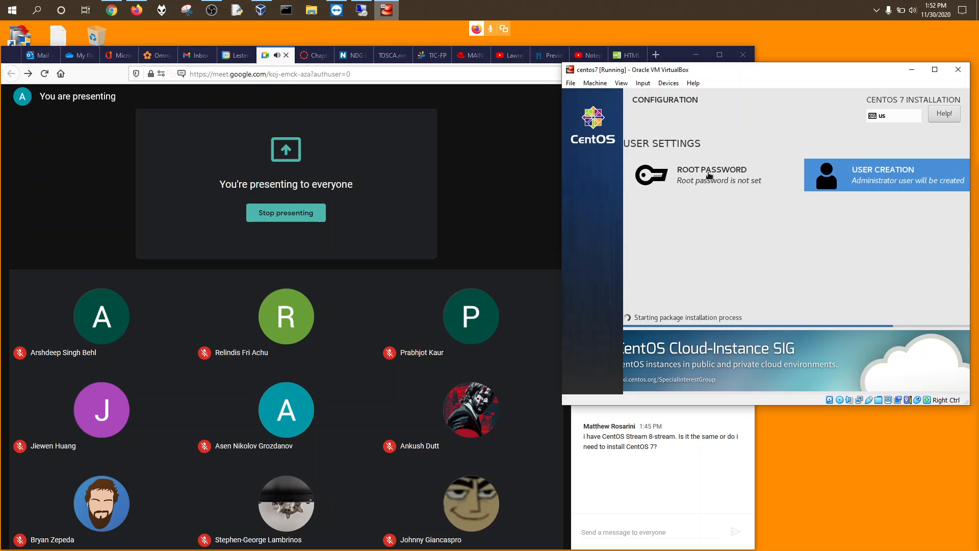
# Step: Set and confirm the root password, then dismiss the mail notification in Windows' Action Center
pyautogui.click(708, 176)
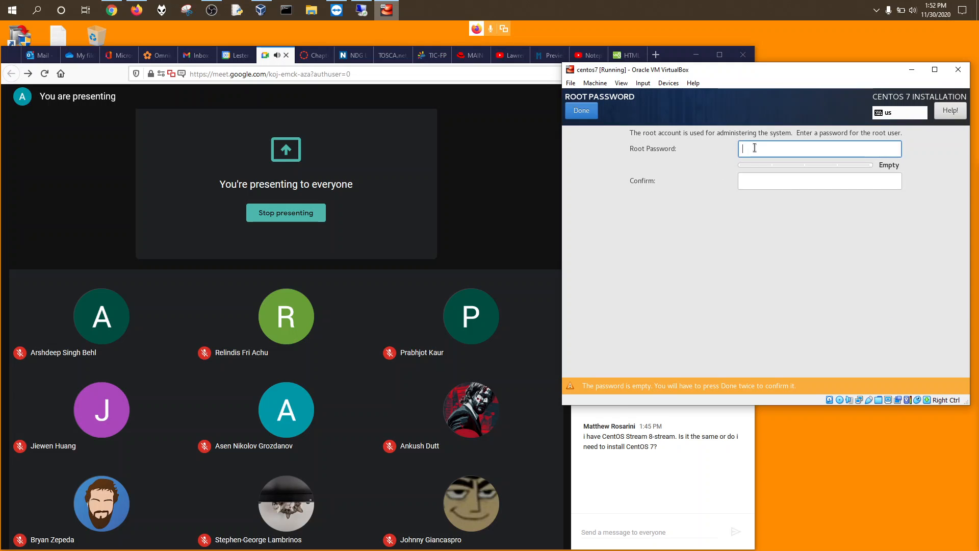
pyautogui.write('••••')
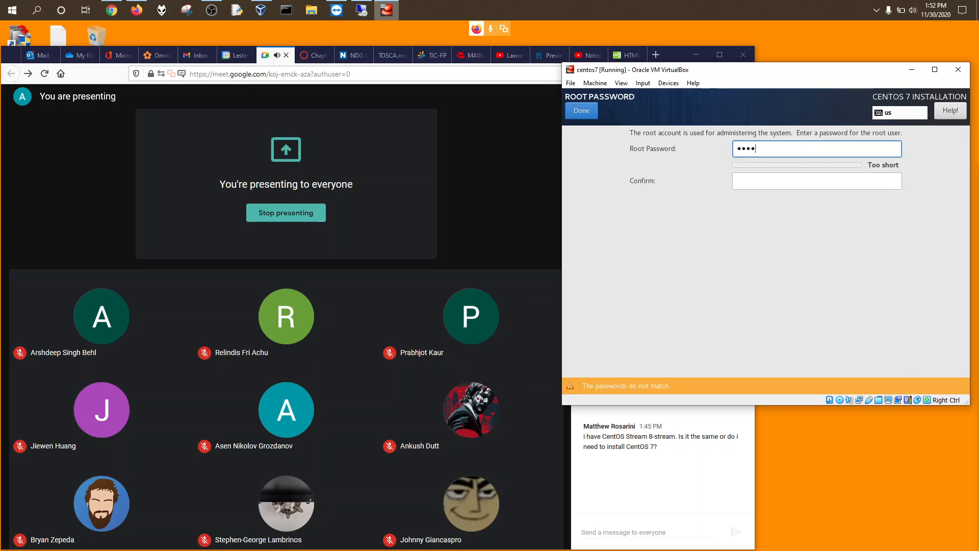
pyautogui.click(816, 178)
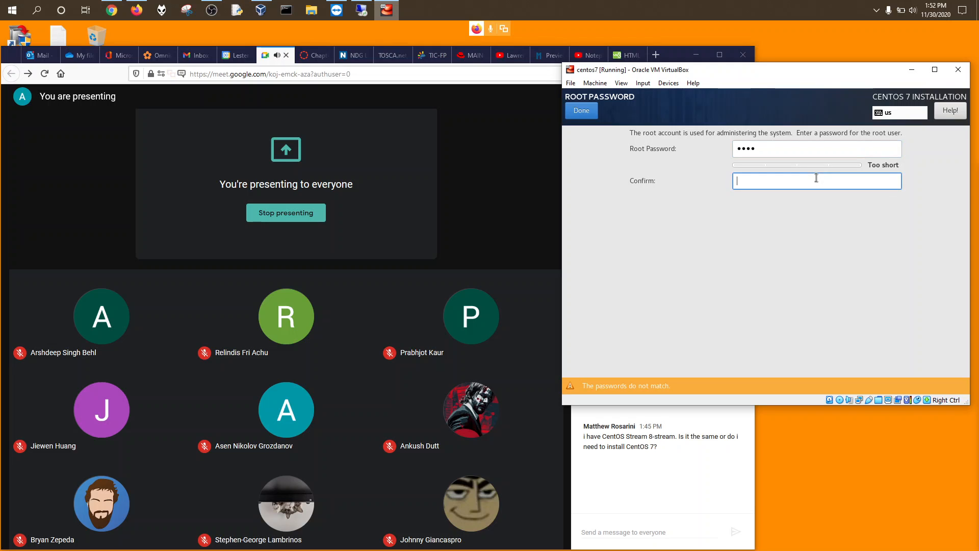
pyautogui.write('•••')
pyautogui.moveTo(755, 181); pyautogui.dragTo(705, 175)
pyautogui.write('•••')
pyautogui.press('BackSpace')
pyautogui.write('••')
pyautogui.click(568, 109)
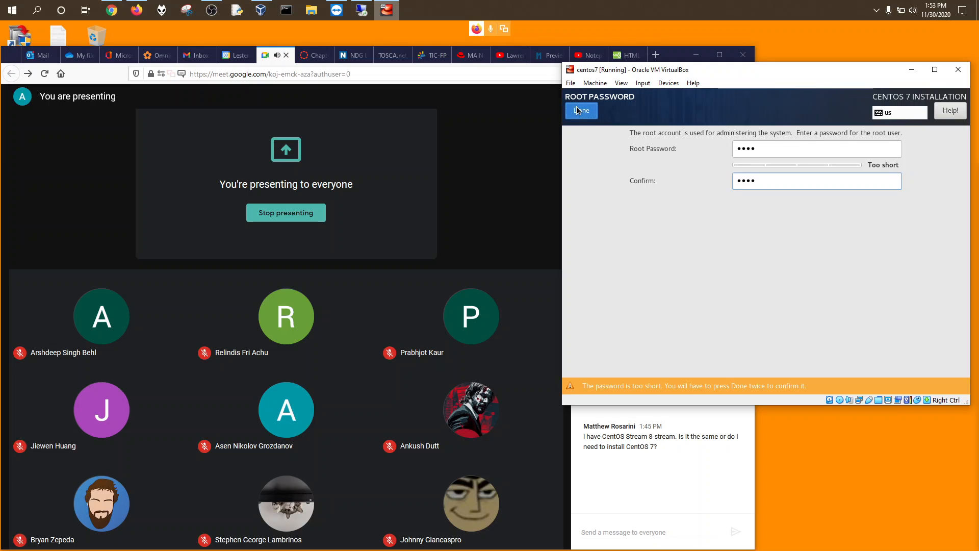
pyautogui.click(580, 109)
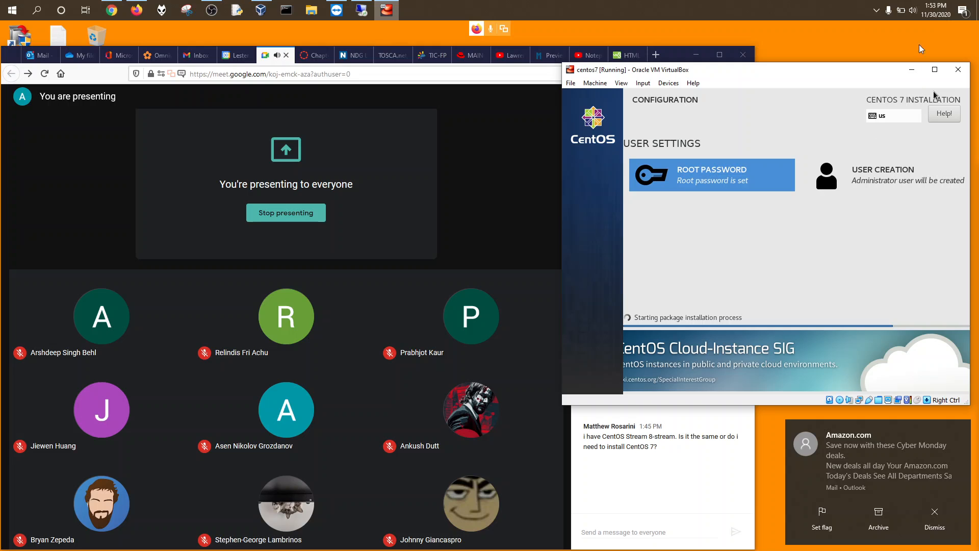
pyautogui.click(964, 10)
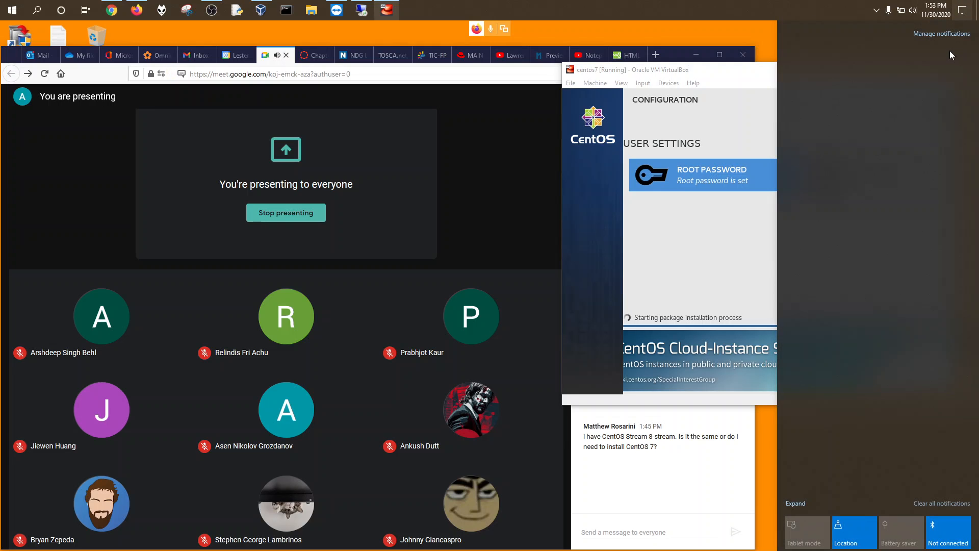
pyautogui.click(961, 55)
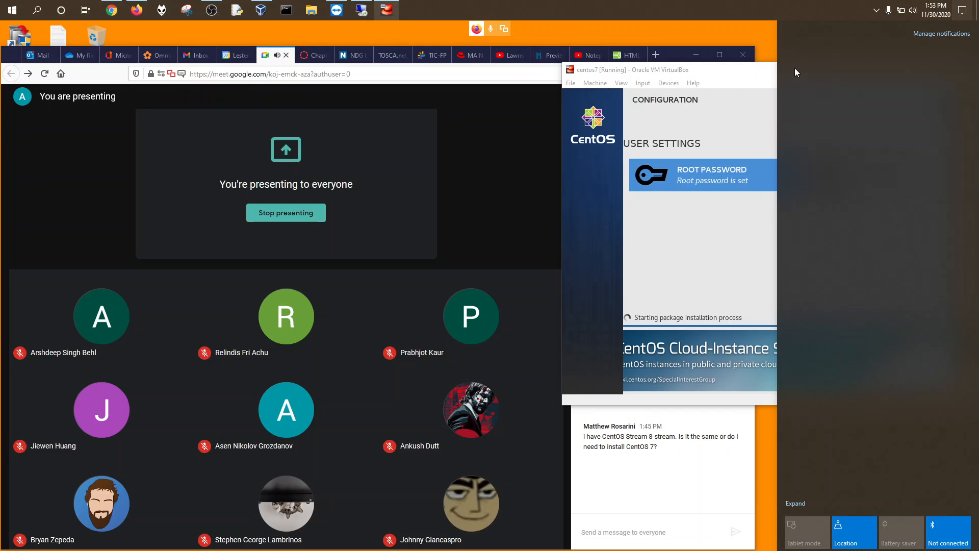